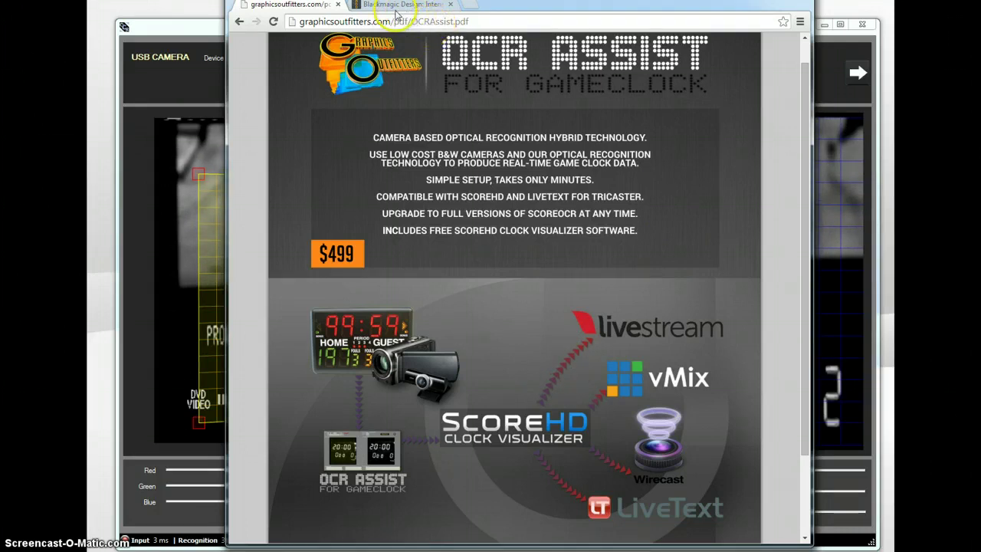
Step: View the Blackmagic Design Intensity product page, including its capture device models, and minimize the browser window
click(406, 8)
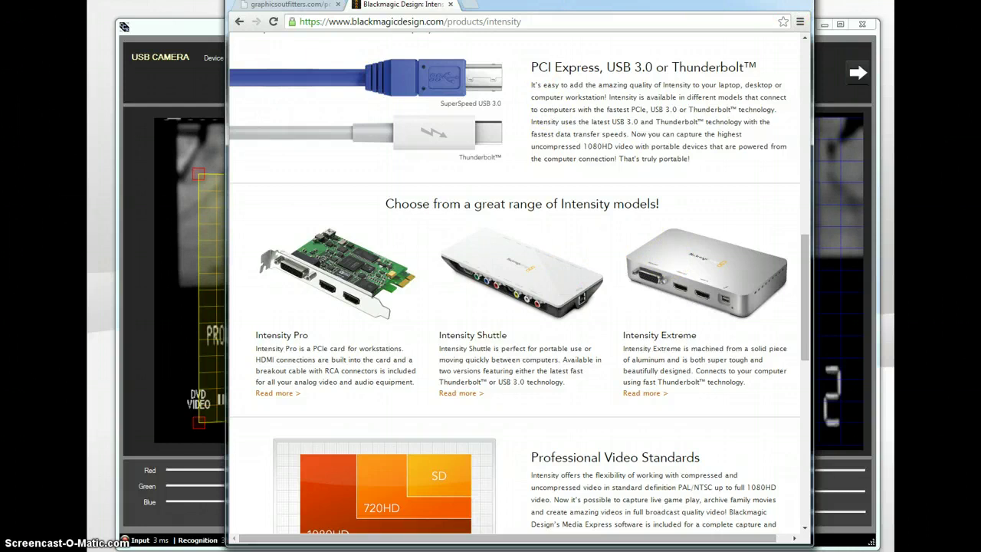
click(753, 1)
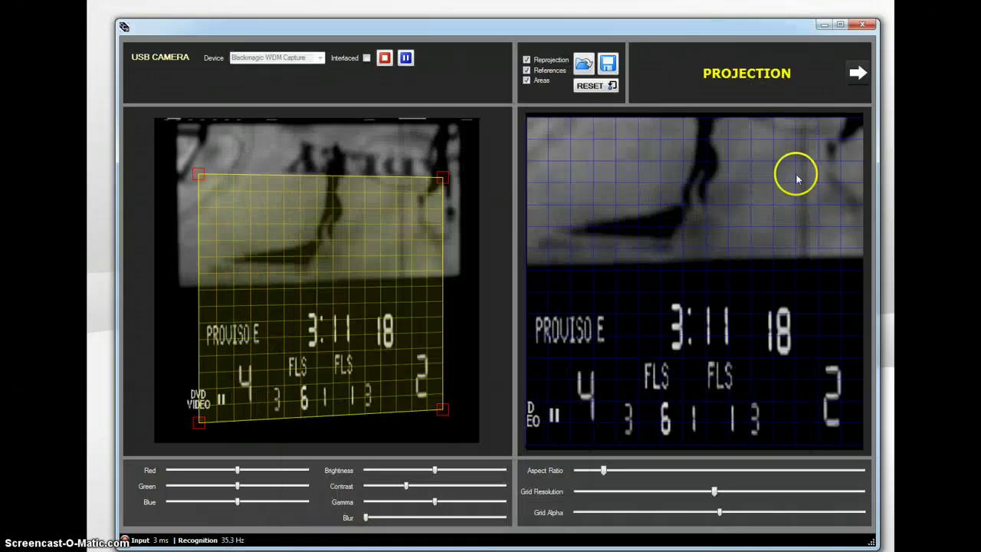
Step: Bring the Clock Visualizer window in front of the projection view and open its display options
drag(980, 230, 387, 161)
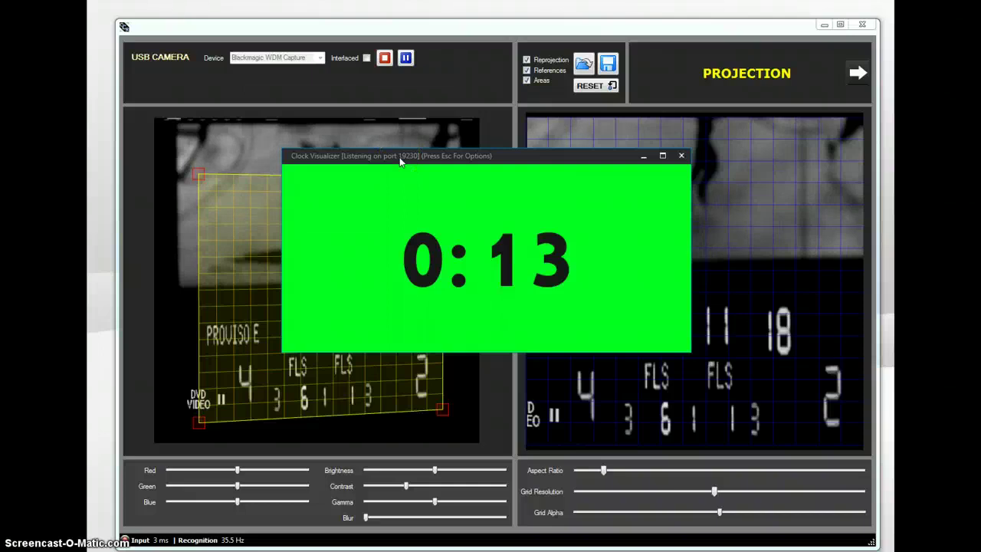
click(481, 189)
key(Escape)
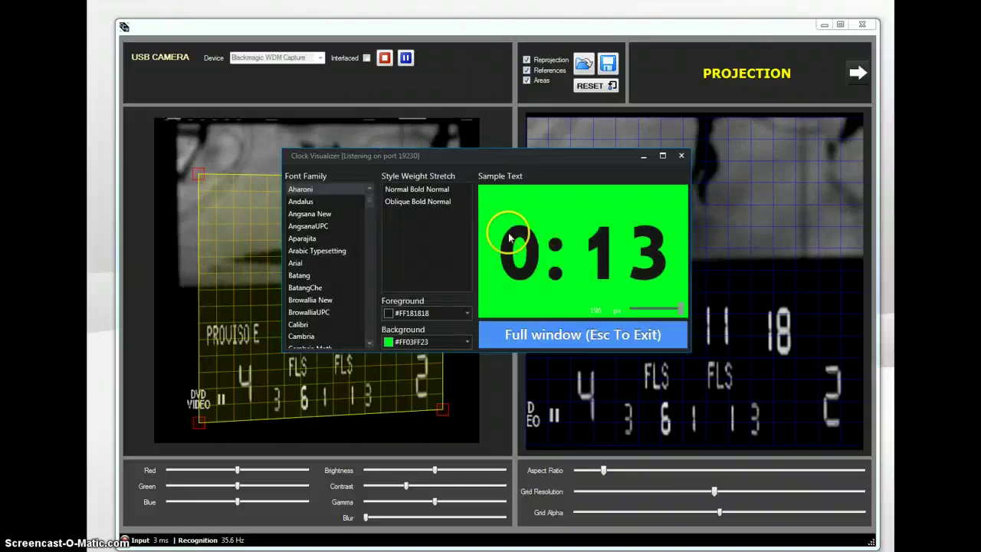
Step: Try different clock fonts in the sample preview, including Gabriola, Gautami, Levenim MT, JasmineUPC and Iskoola Pota
drag(368, 208, 369, 234)
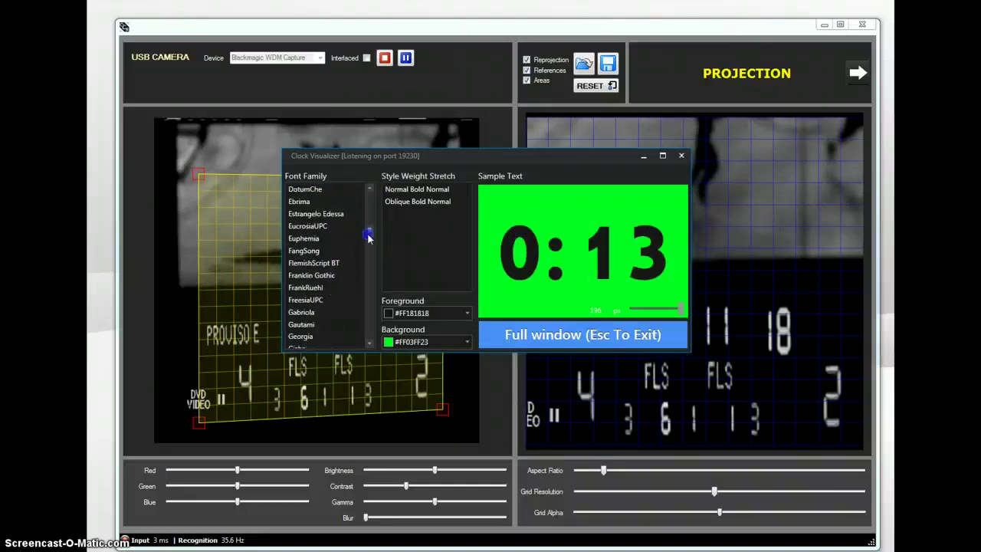
click(311, 299)
click(301, 312)
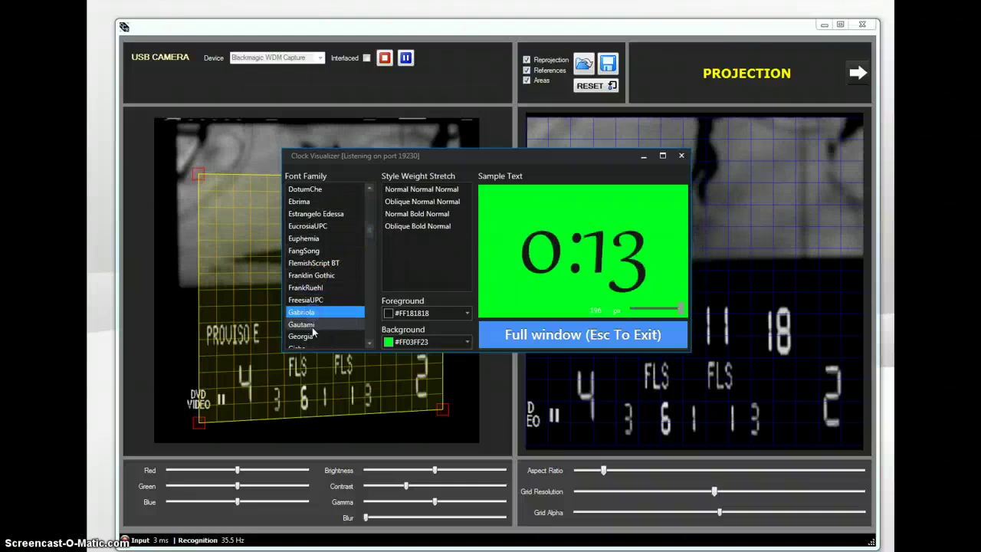
click(314, 325)
drag(369, 229, 373, 259)
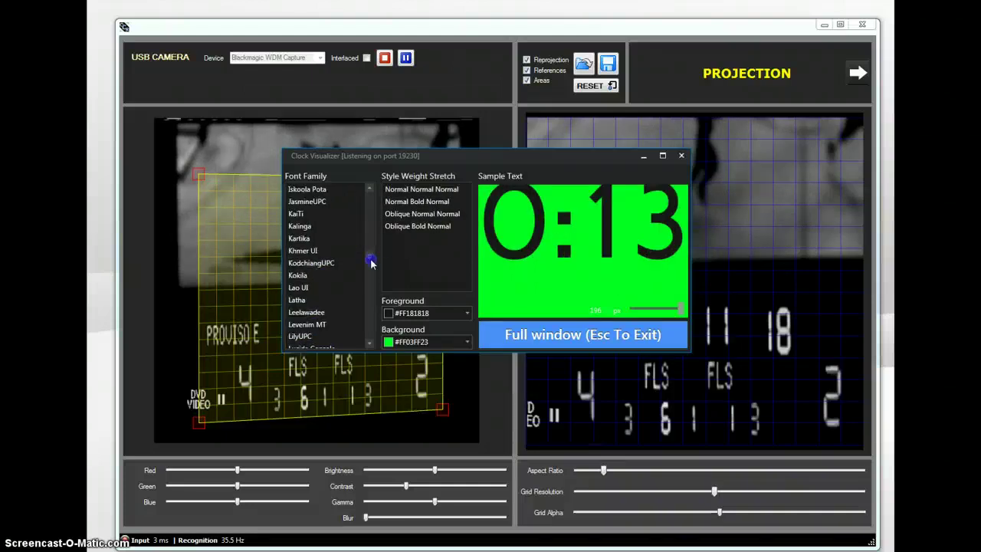
click(311, 265)
click(311, 274)
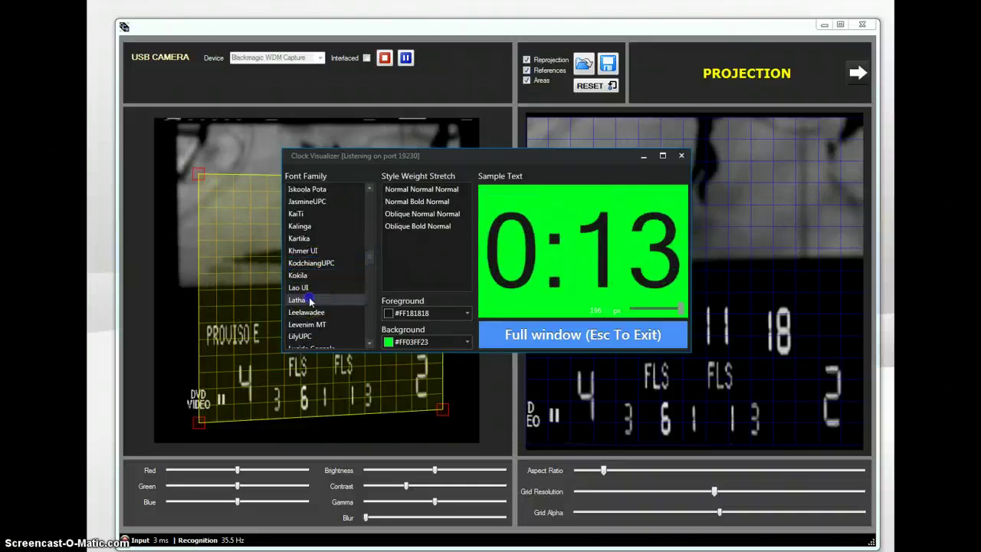
click(311, 313)
click(307, 324)
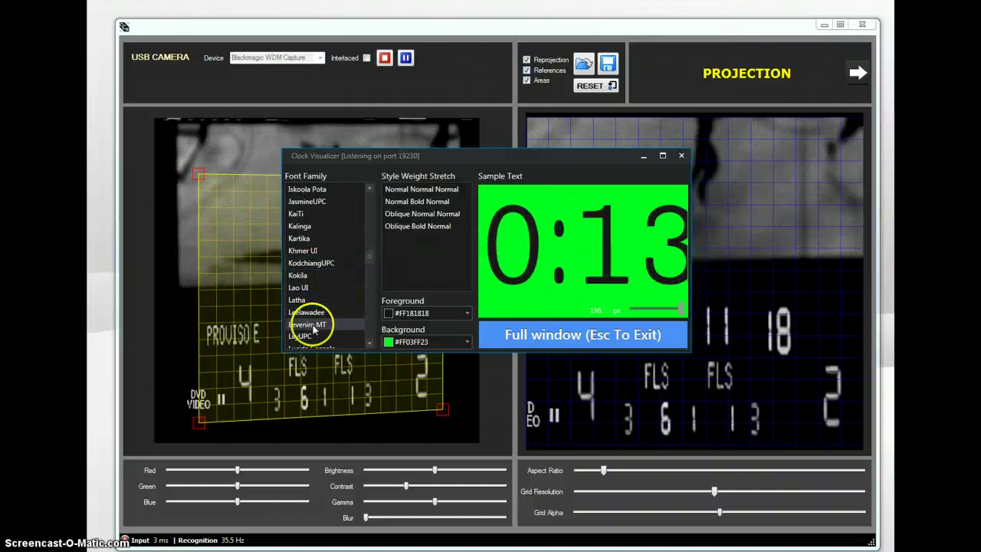
click(309, 250)
click(314, 214)
click(314, 202)
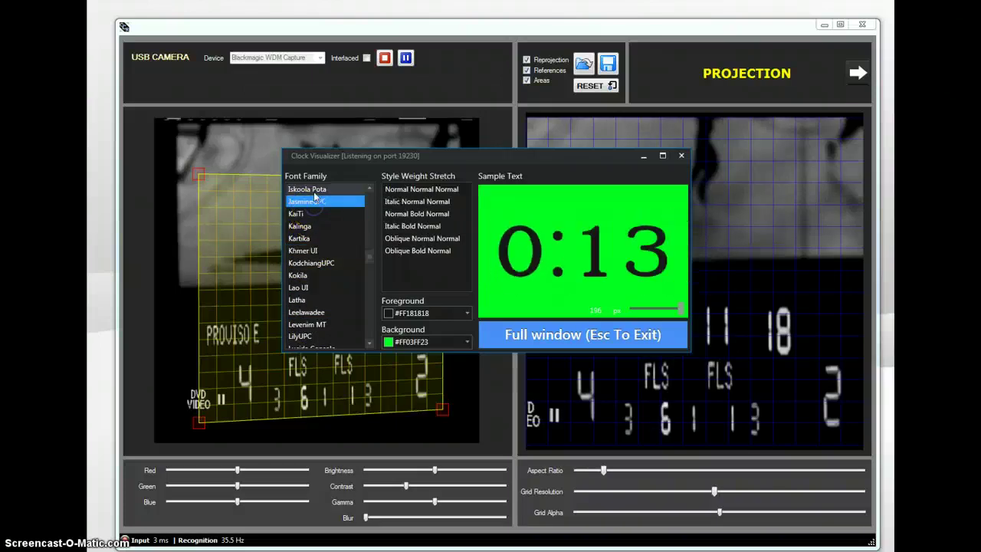
click(314, 189)
Step: Set the clock font to Arial and, after comparing the other weights, choose the Normal Bold Normal style
drag(370, 256, 372, 192)
click(316, 263)
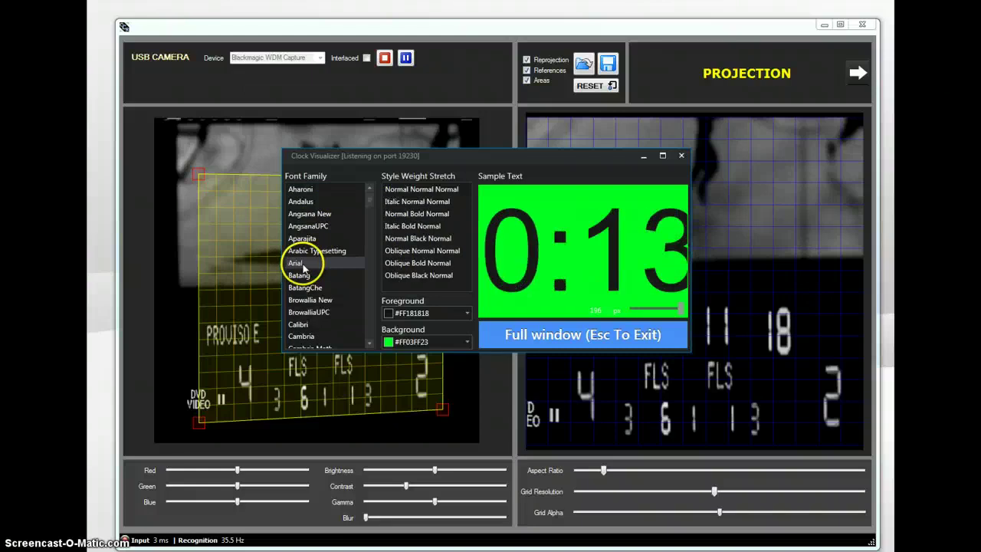
click(418, 224)
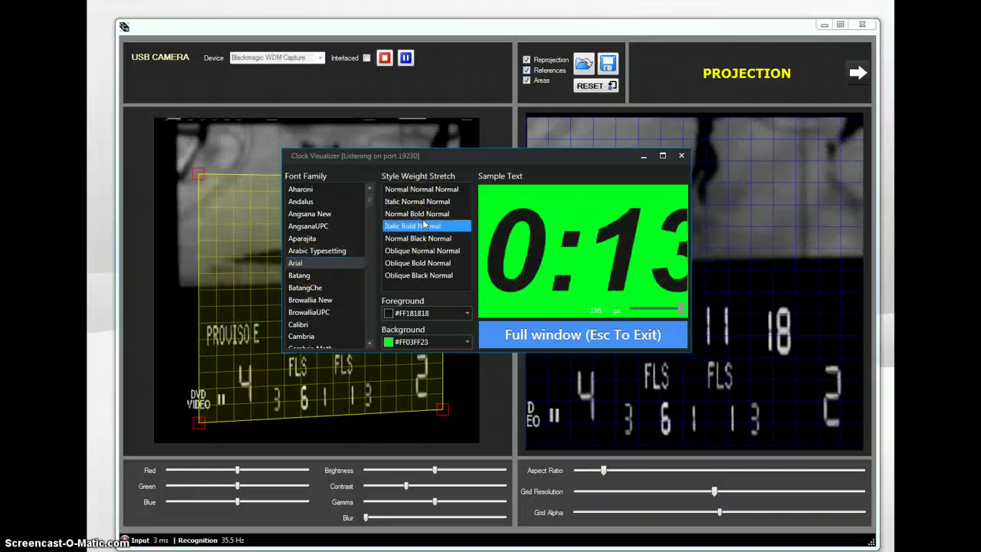
click(421, 214)
click(427, 202)
click(426, 215)
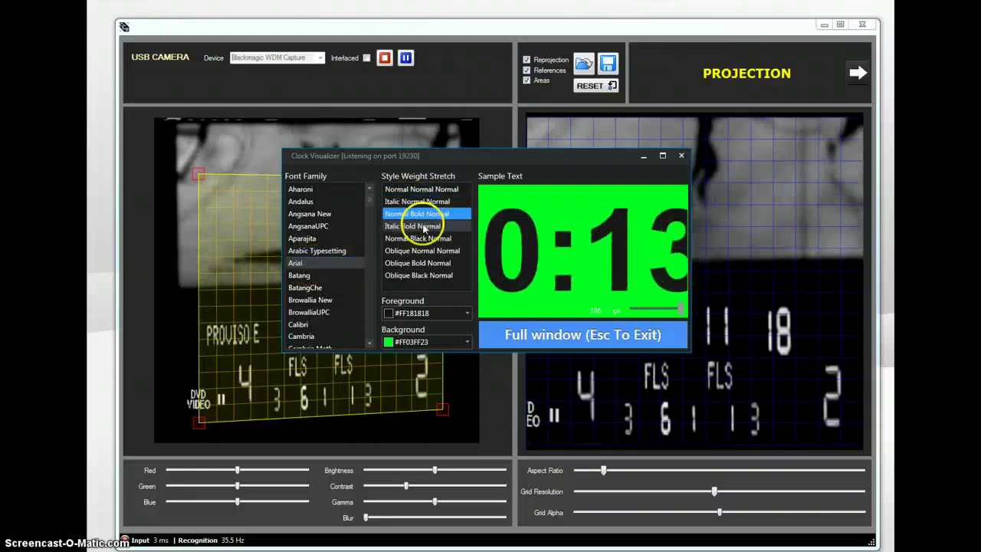
click(419, 238)
click(421, 251)
click(420, 238)
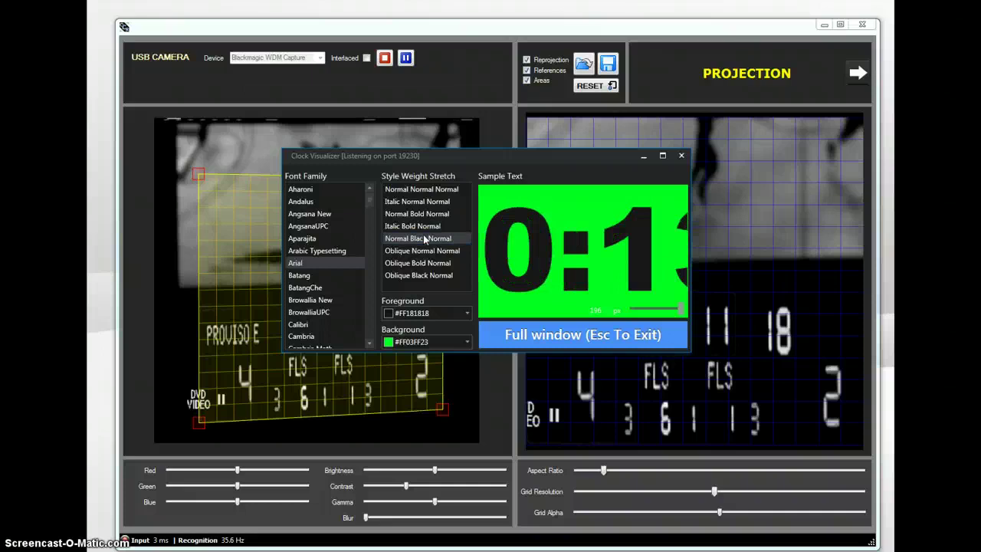
click(420, 226)
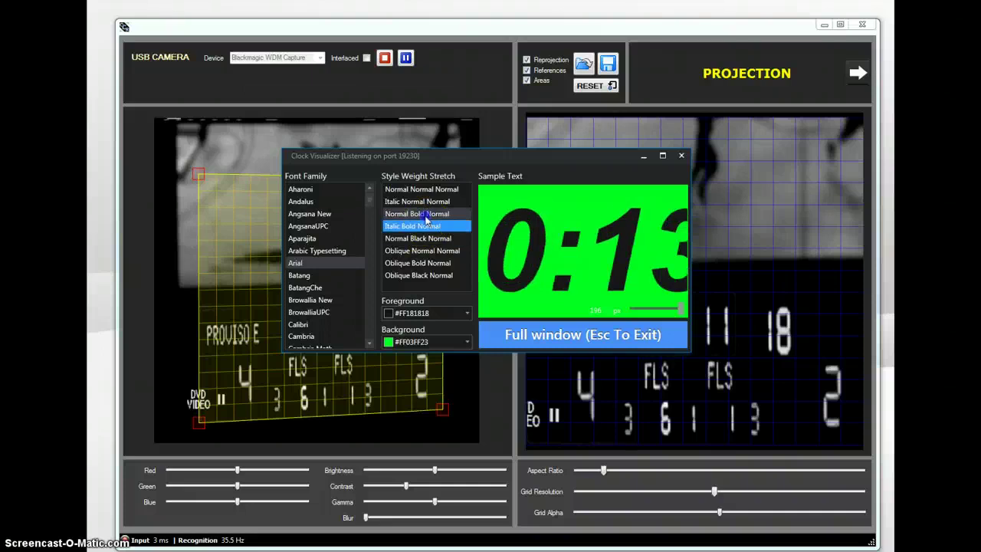
click(426, 216)
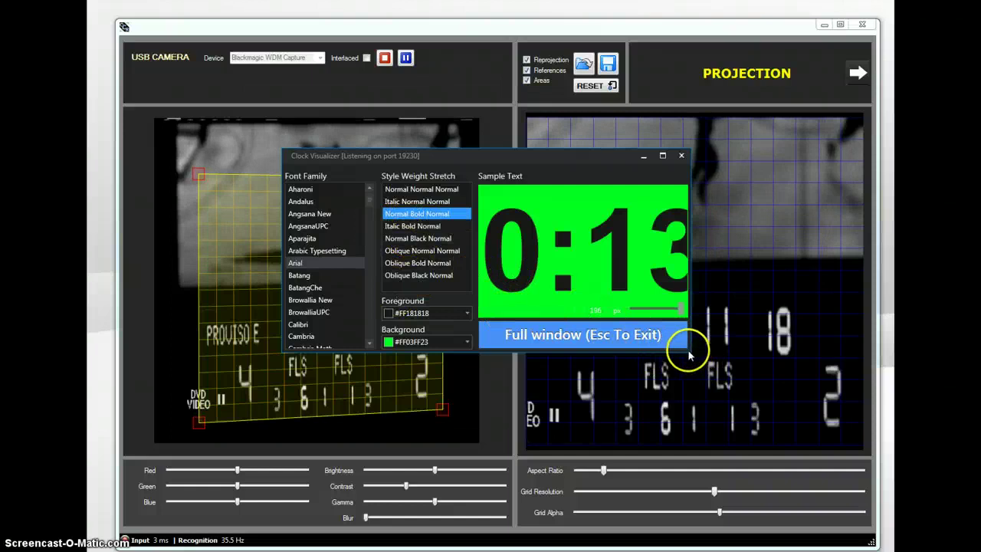
Step: Reduce the clock text size to about 167 px and, after trying grey, set the background to green #FF00FF20
drag(680, 309, 674, 313)
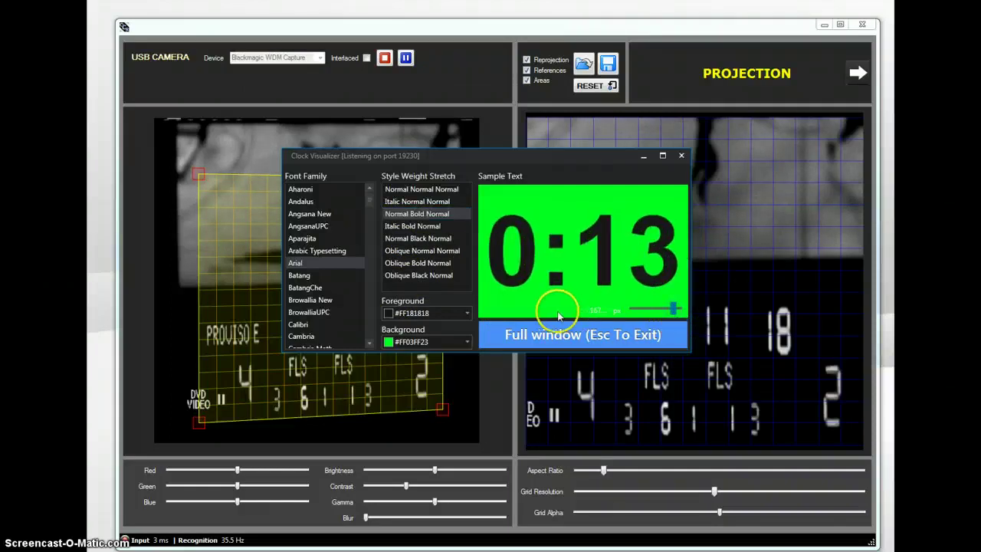
click(466, 342)
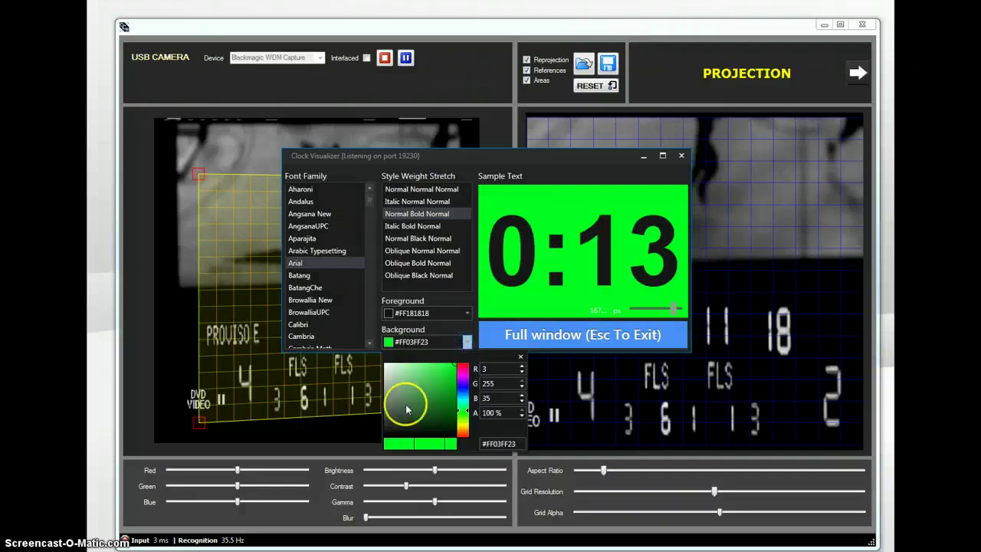
drag(406, 406, 381, 393)
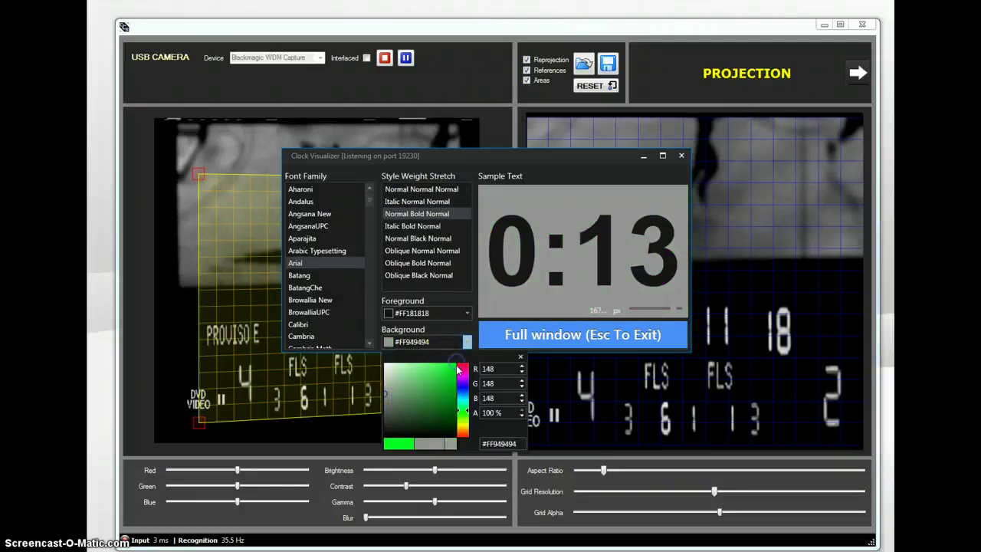
drag(461, 368, 471, 339)
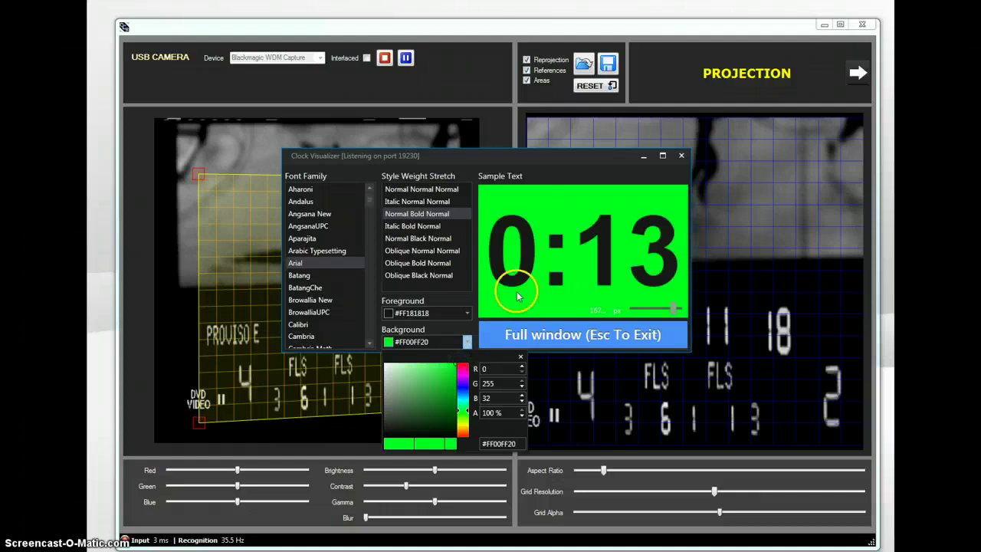
Step: Try a white clock foreground, and set the foreground color to near-black #FF020101
click(465, 314)
mouse_move(427, 359)
mouse_down()
mouse_move(447, 354)
mouse_move(379, 335)
mouse_up()
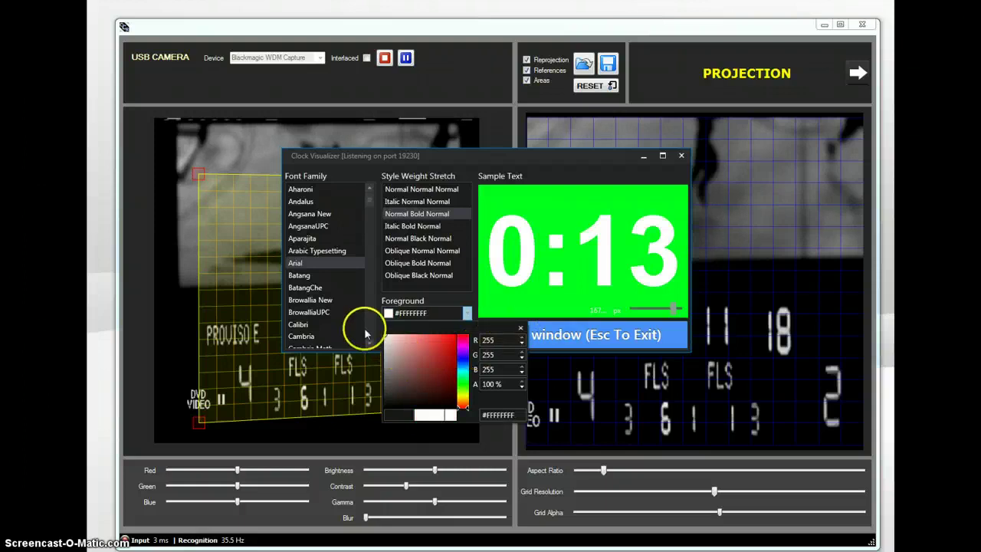
click(390, 395)
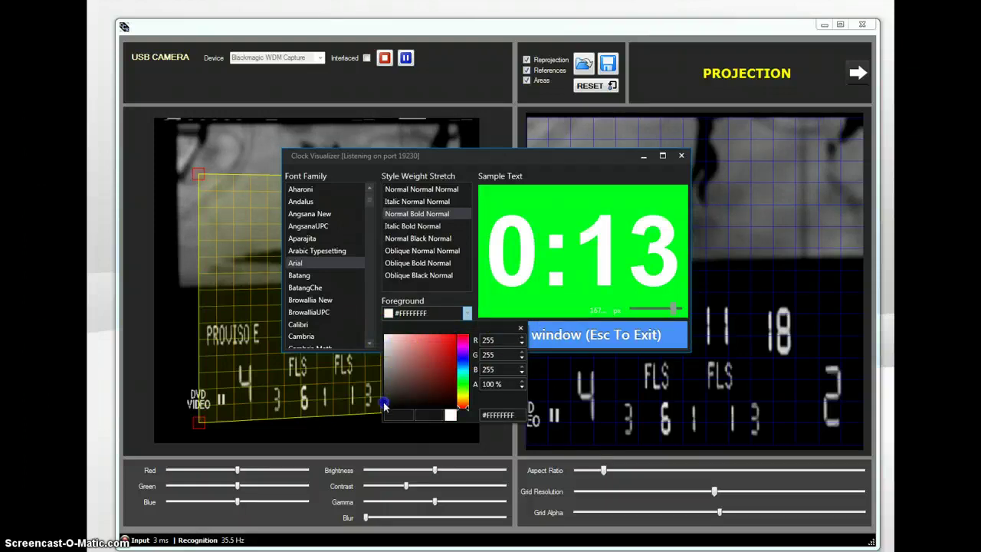
drag(385, 406, 385, 407)
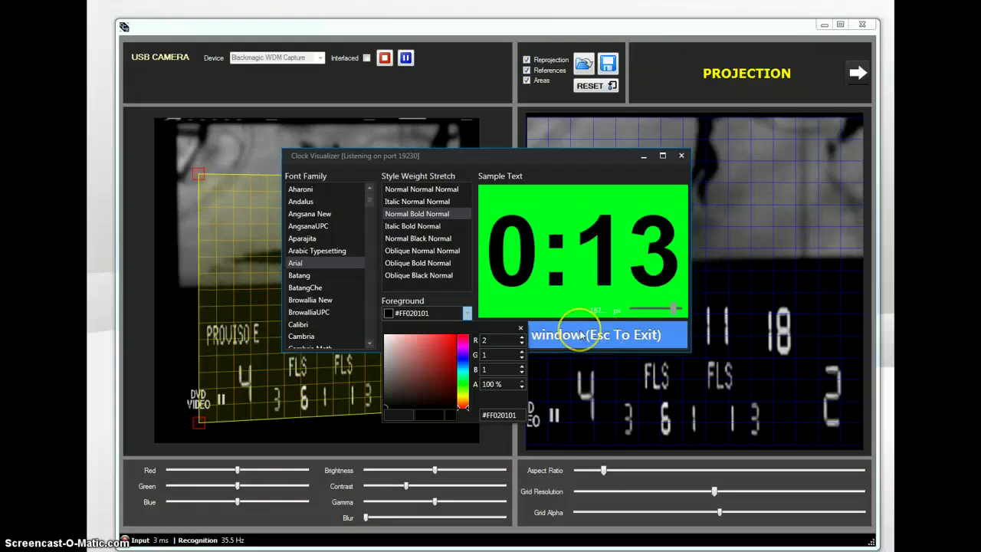
Step: Show the clock in full window mode and move the Clock Visualizer clear of the projected scoreboard image
click(605, 335)
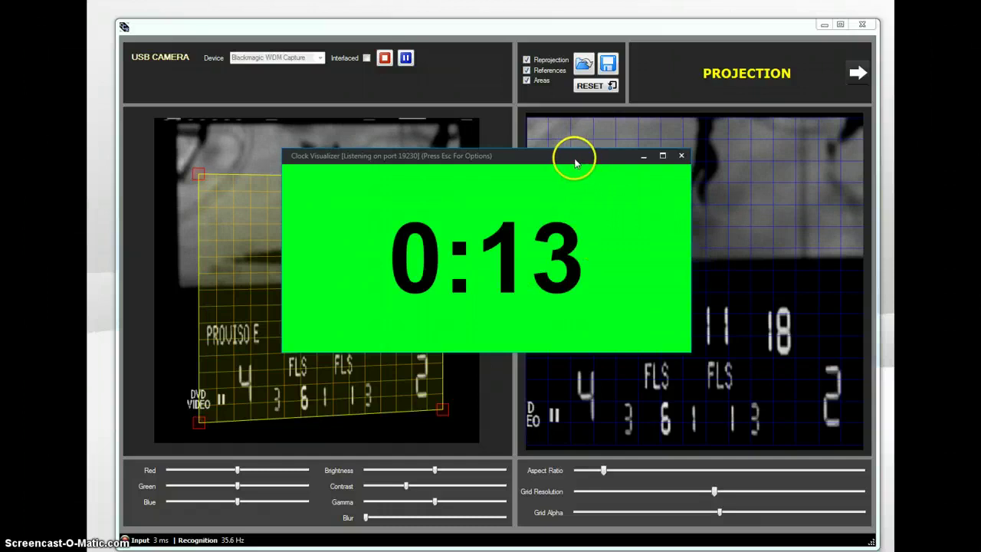
drag(550, 163, 341, 41)
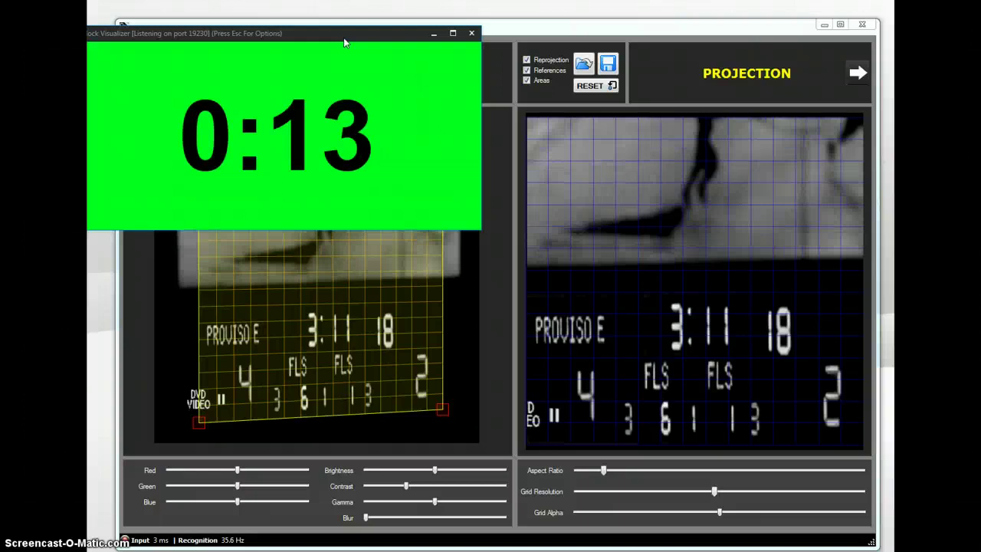
Step: Fit the four corners of the yellow projection grid around the scoreboard digits in the camera image and set the contrast to 1.55
click(567, 30)
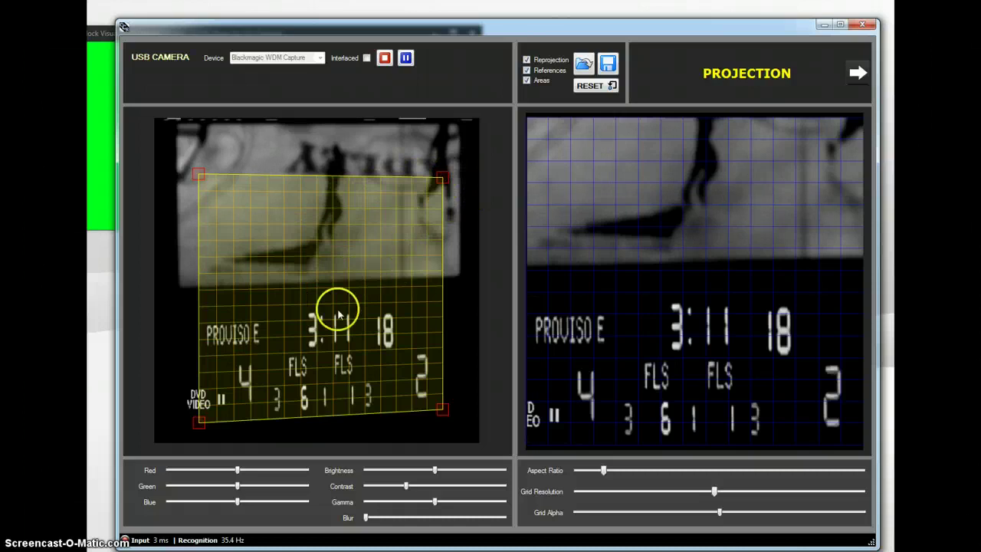
drag(440, 182, 423, 305)
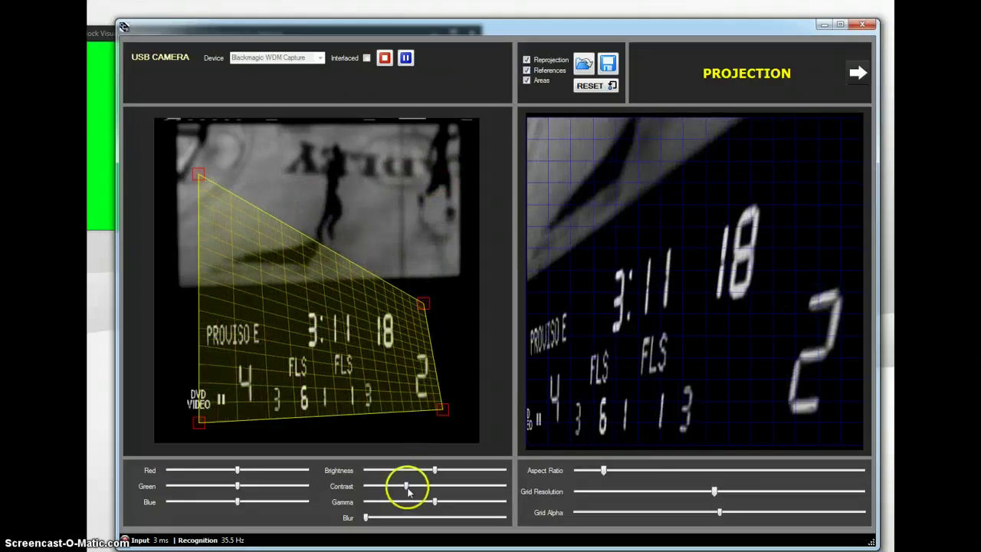
mouse_move(404, 486)
mouse_down()
mouse_move(388, 483)
mouse_move(409, 485)
mouse_up()
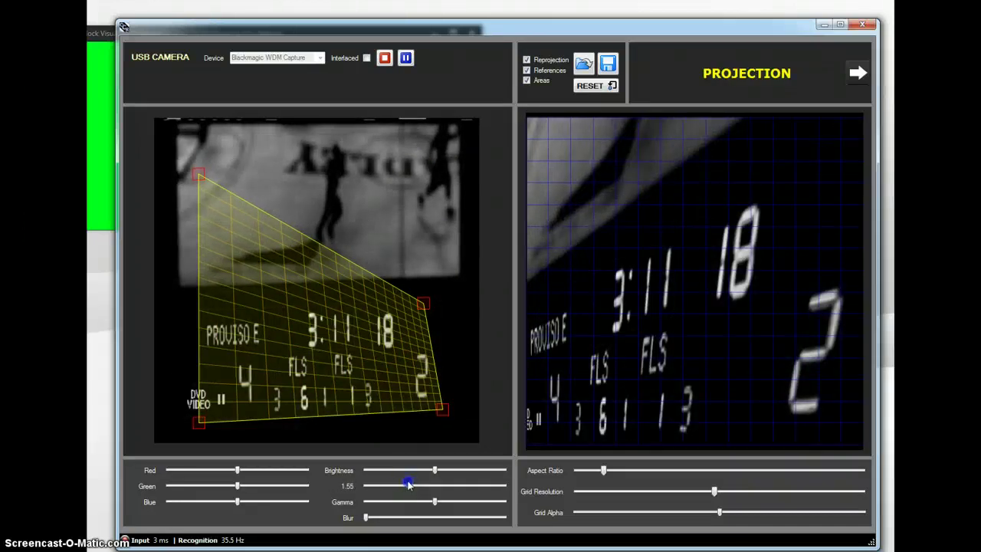
drag(420, 302, 426, 301)
drag(202, 175, 196, 310)
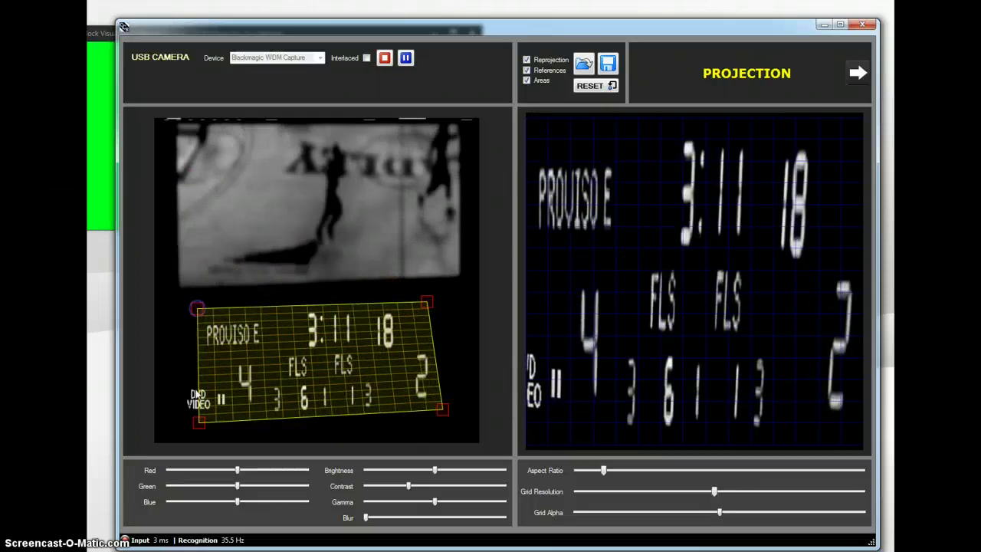
drag(441, 410, 433, 415)
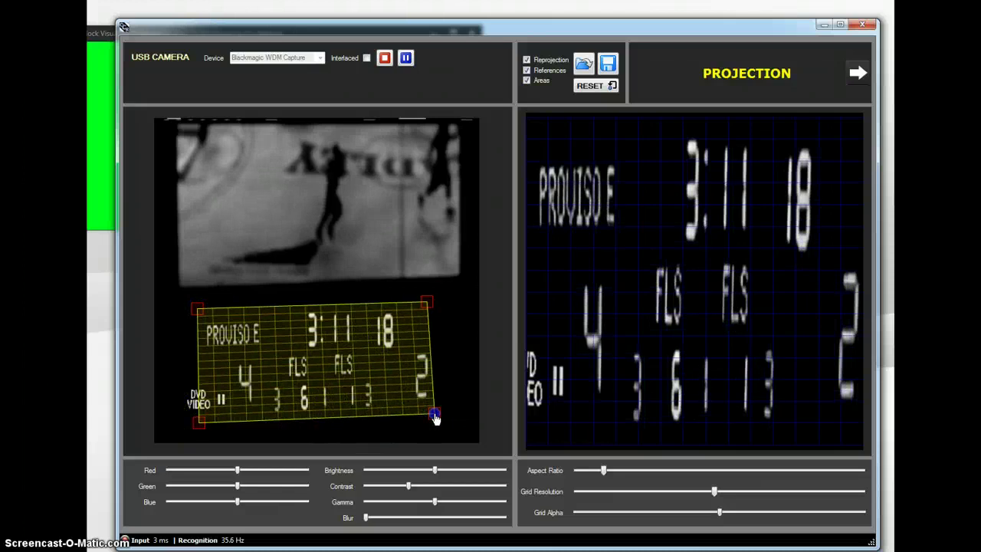
drag(425, 301, 433, 305)
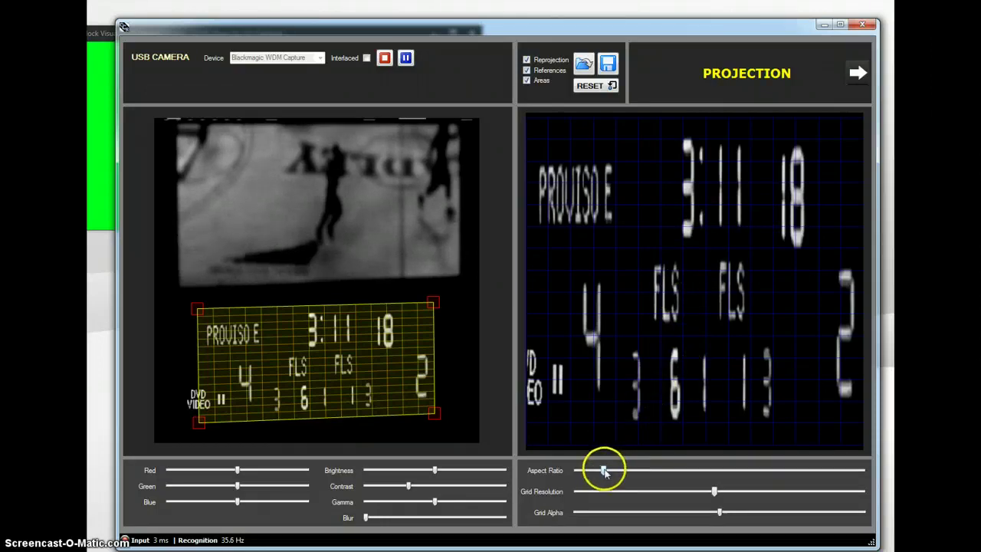
Step: Increase the projection's aspect ratio until the scoreboard digits have natural proportions, and advance to the Calibration stage
drag(604, 470, 667, 471)
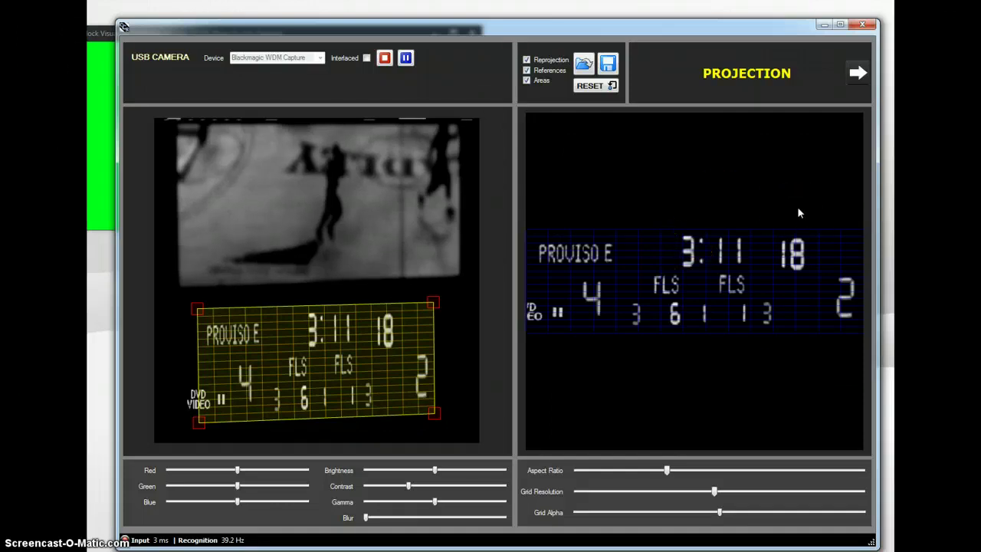
click(858, 73)
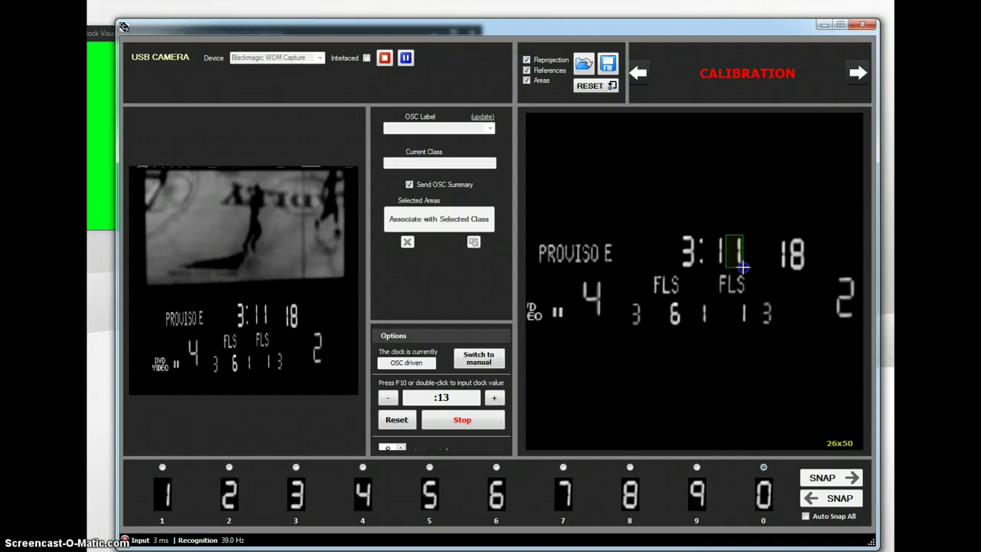
Step: Draw a recognition area about 26x50 around the last seconds digit of the projected game clock
drag(743, 267, 733, 261)
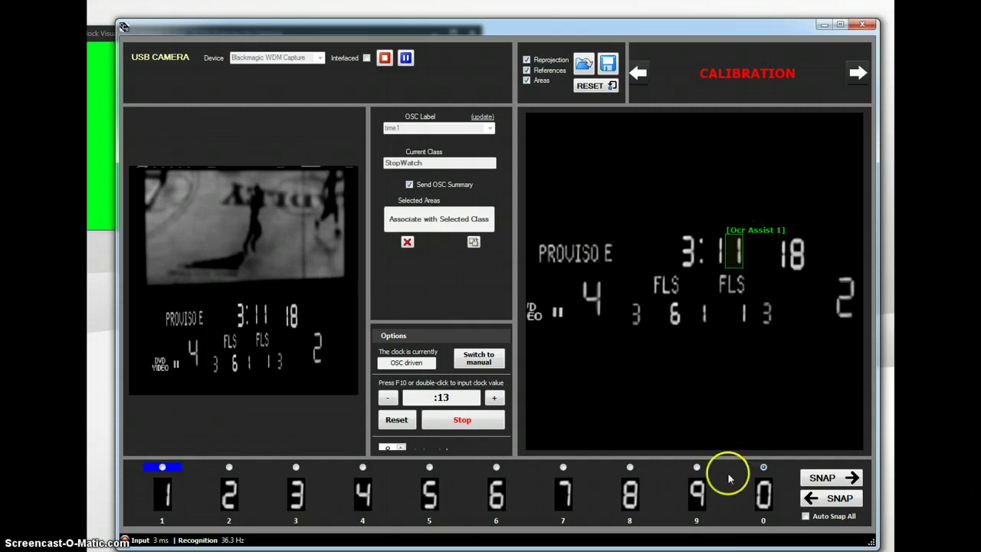
Step: Delete the stored reference images of all ten digits, working from 0 and 9 down to 1
right_click(765, 497)
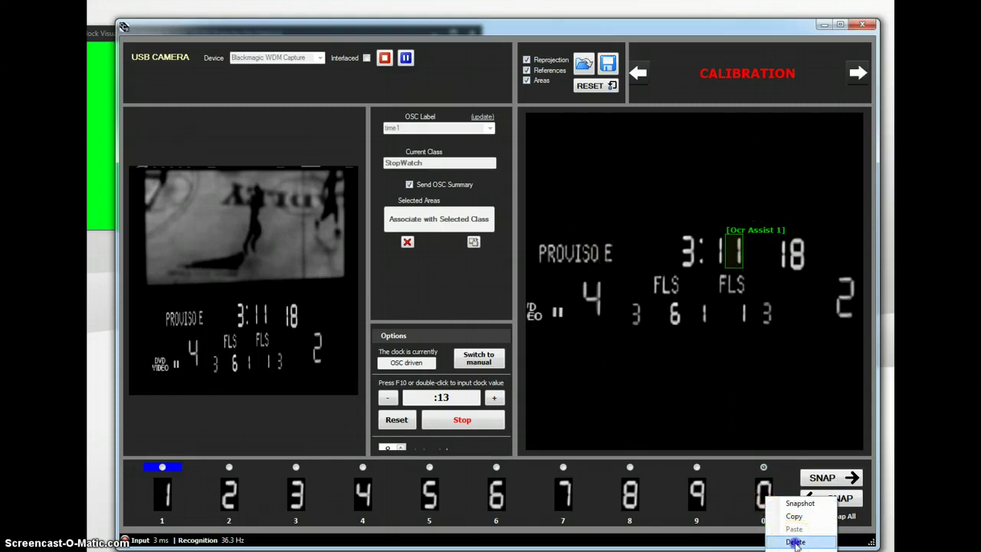
click(793, 541)
right_click(697, 497)
click(730, 542)
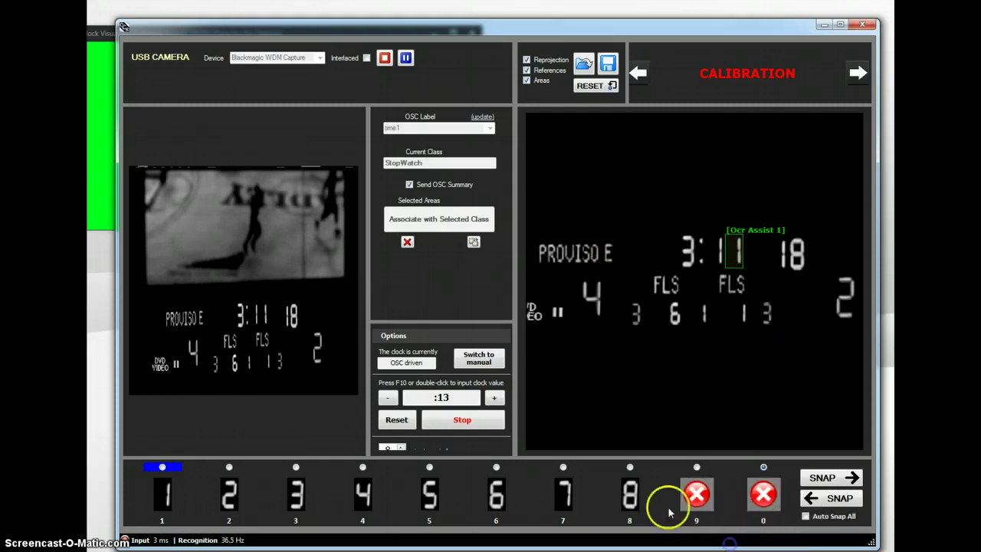
right_click(635, 495)
click(663, 540)
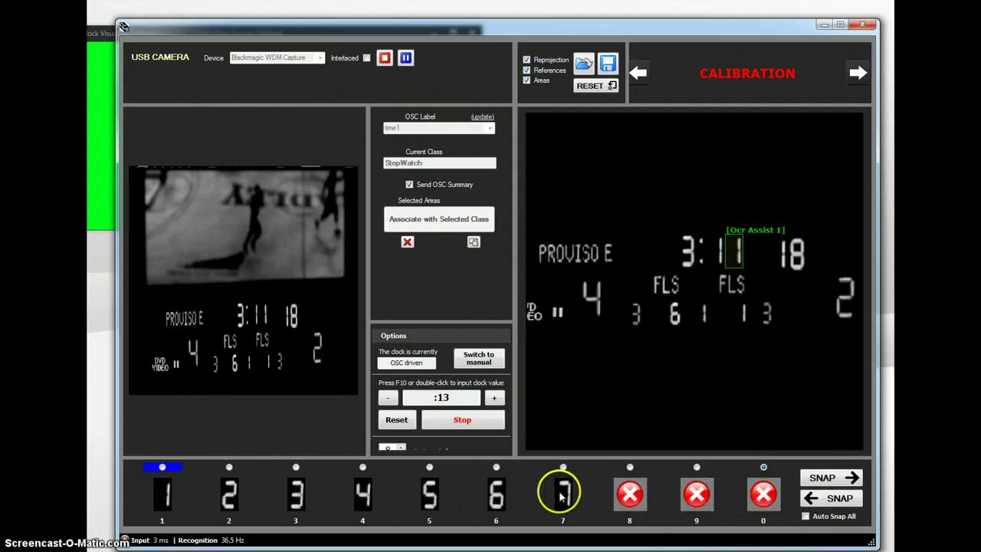
right_click(564, 493)
click(587, 541)
right_click(493, 494)
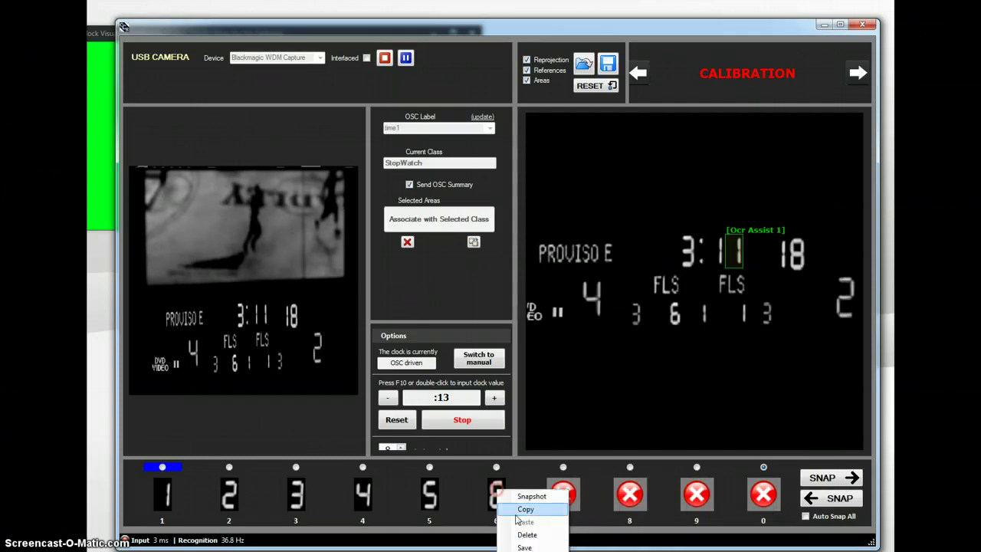
click(523, 535)
right_click(435, 496)
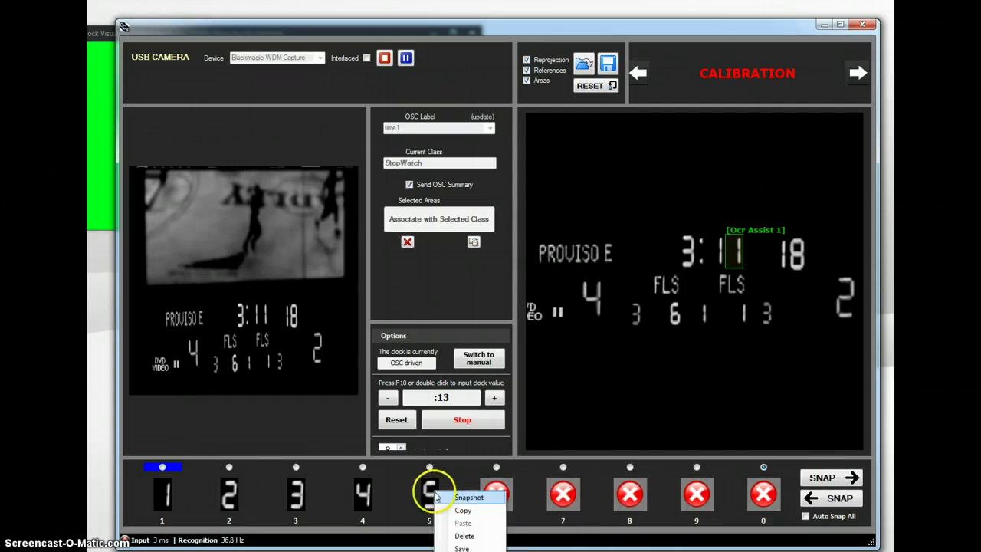
click(464, 536)
right_click(367, 492)
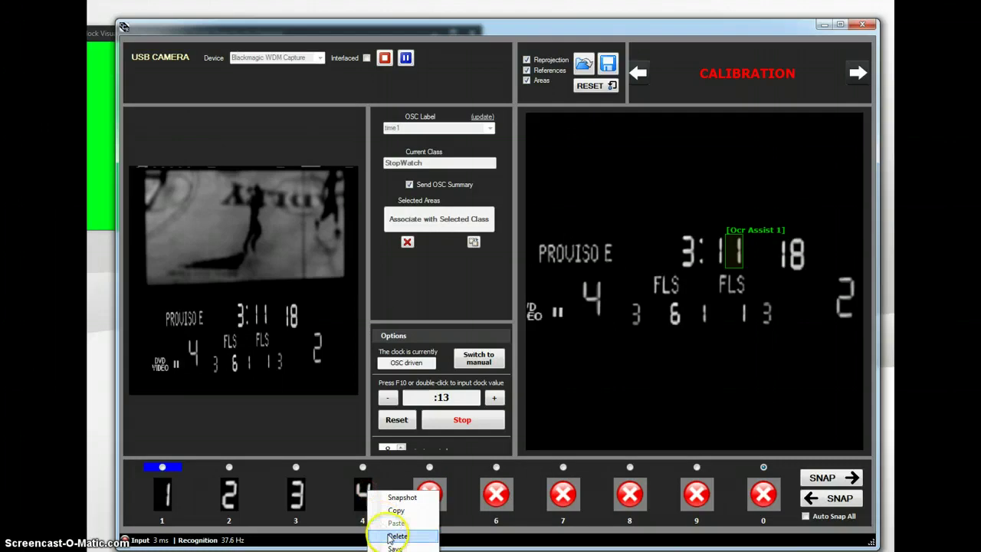
click(397, 536)
right_click(303, 496)
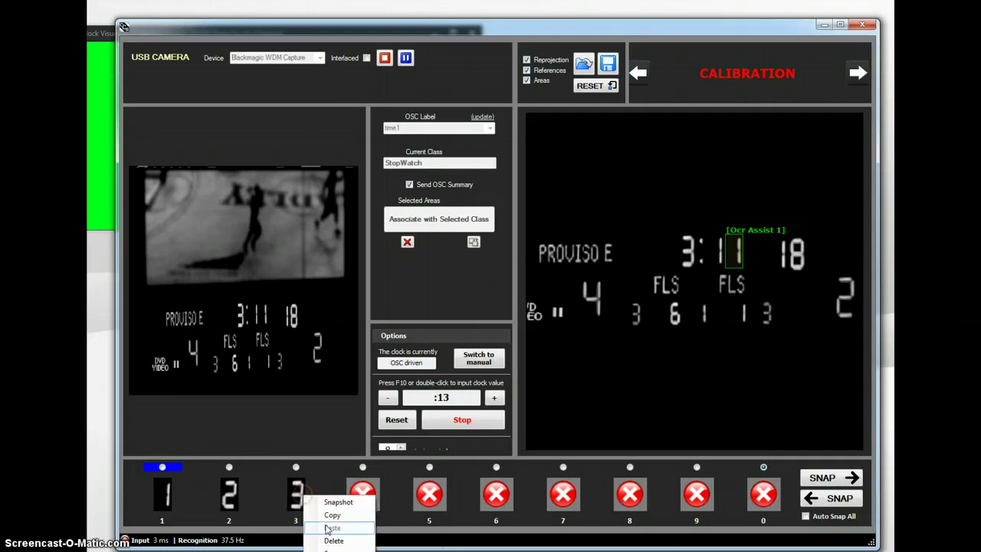
click(332, 535)
right_click(234, 496)
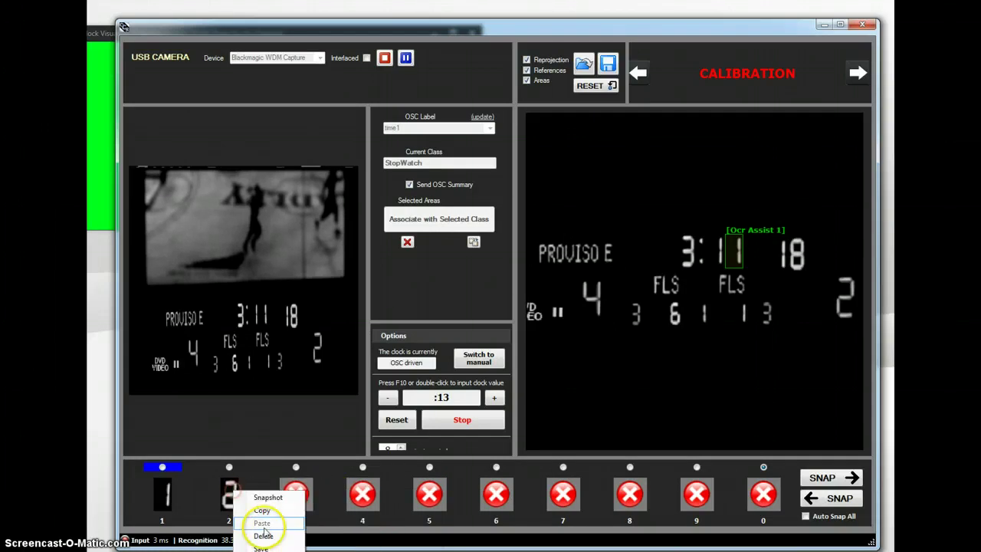
click(262, 534)
right_click(170, 497)
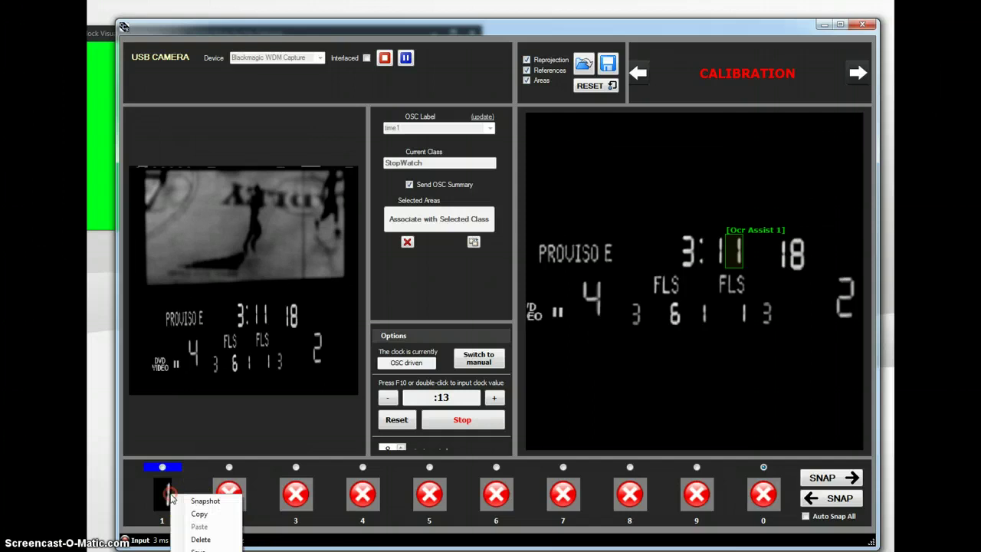
click(201, 538)
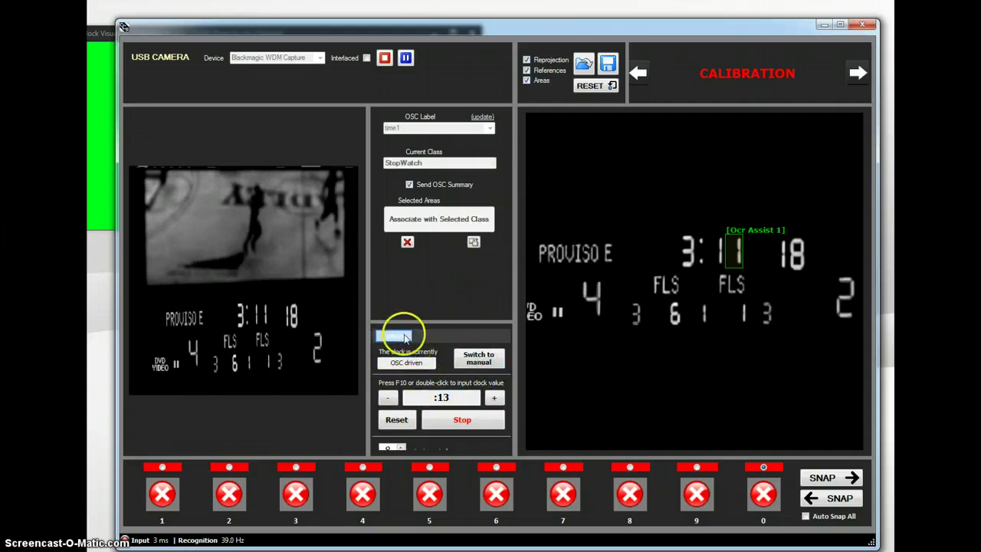
click(401, 337)
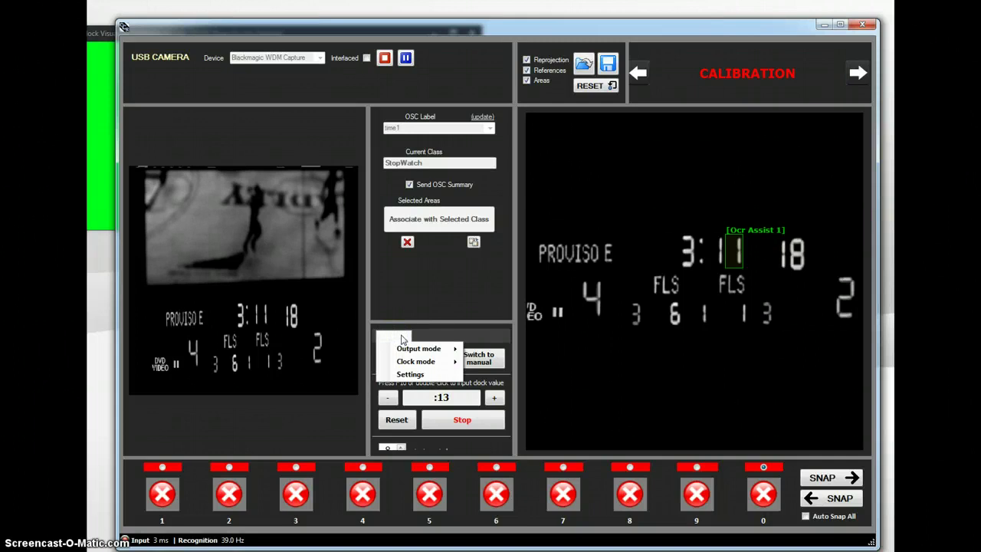
click(407, 348)
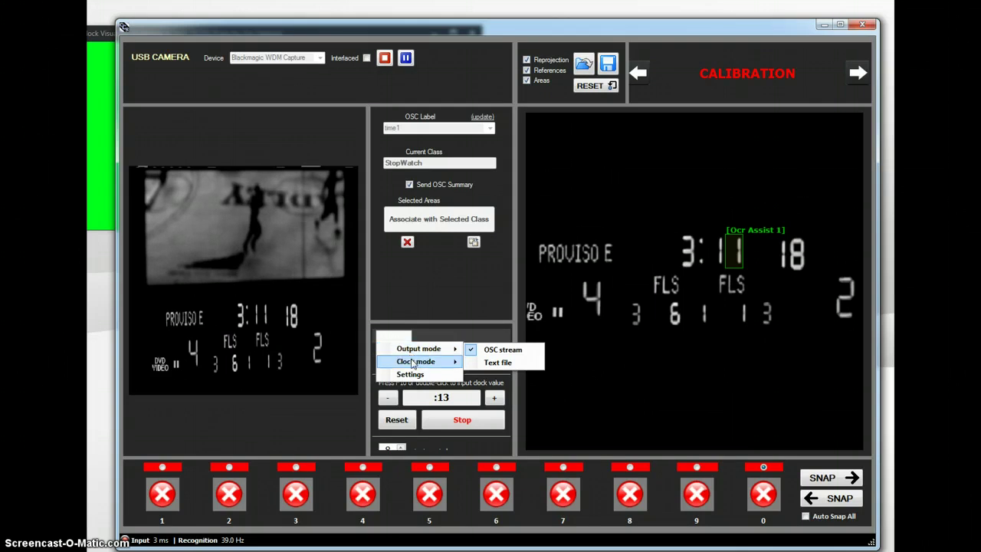
mouse_move(413, 364)
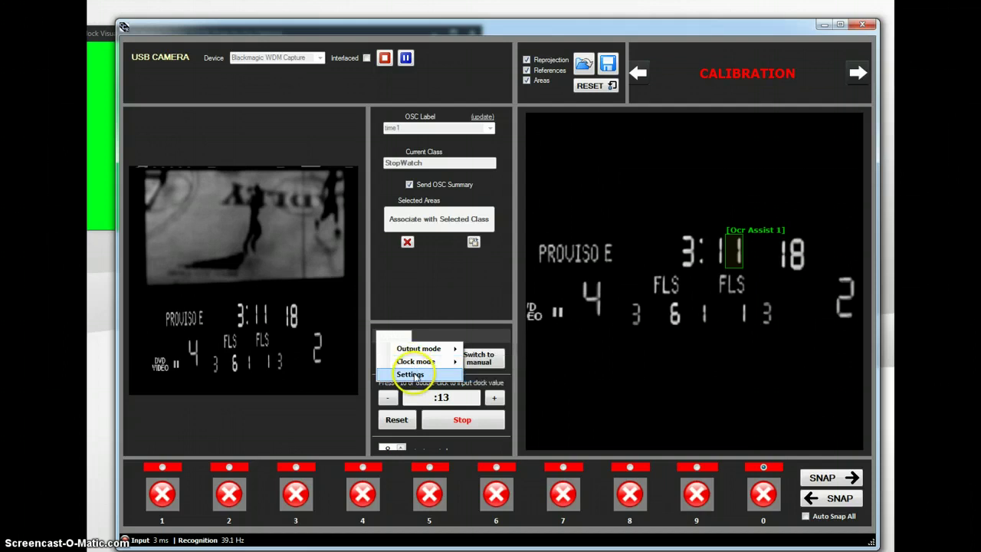
click(430, 316)
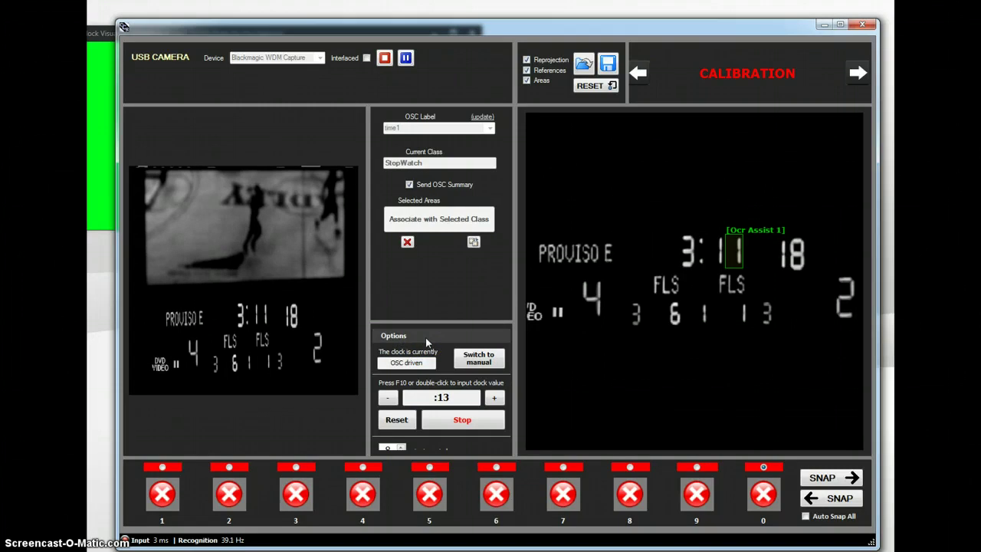
Step: Set the clock value to 3 minutes and stop the clock, uncovering the Clock Visualizer to check its output
double_click(442, 397)
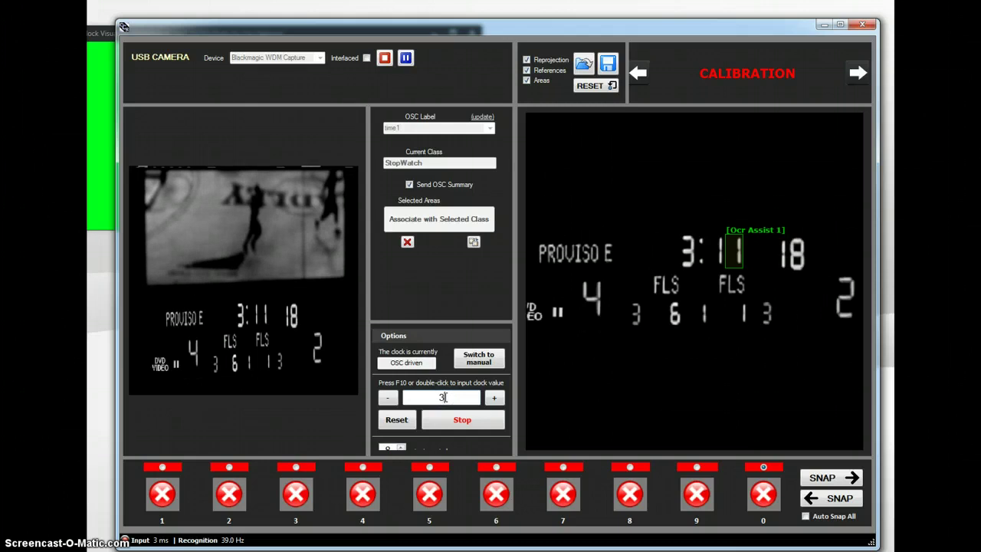
key(Return)
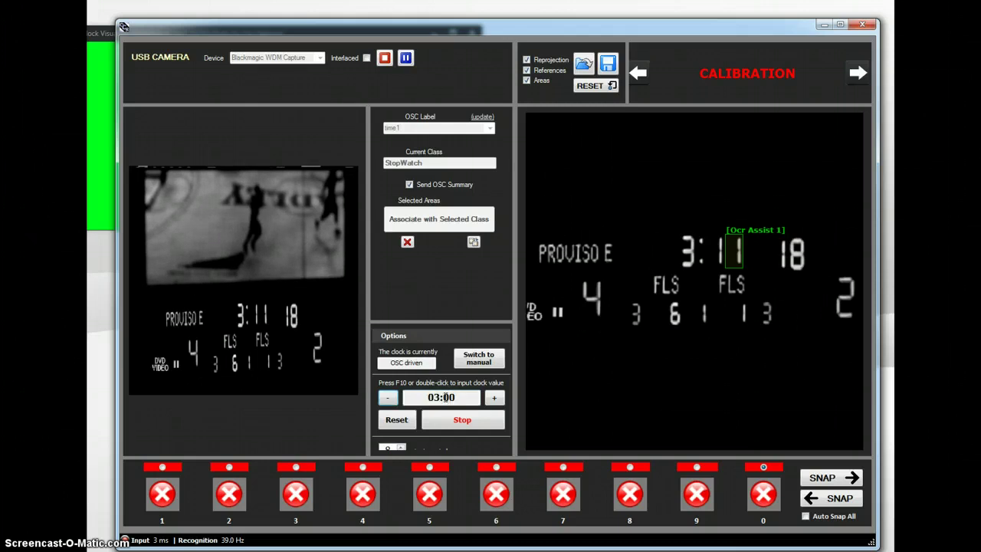
drag(472, 32, 656, 44)
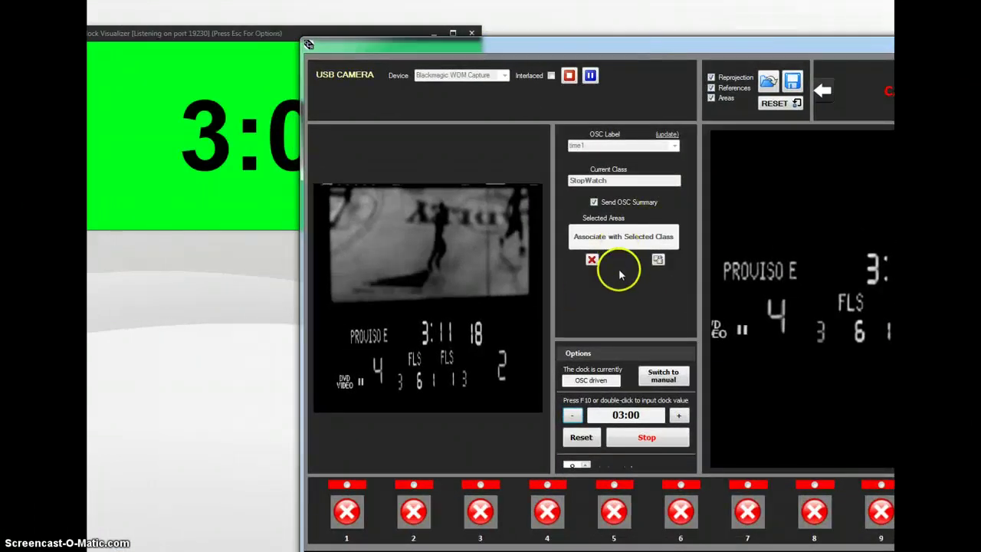
click(642, 437)
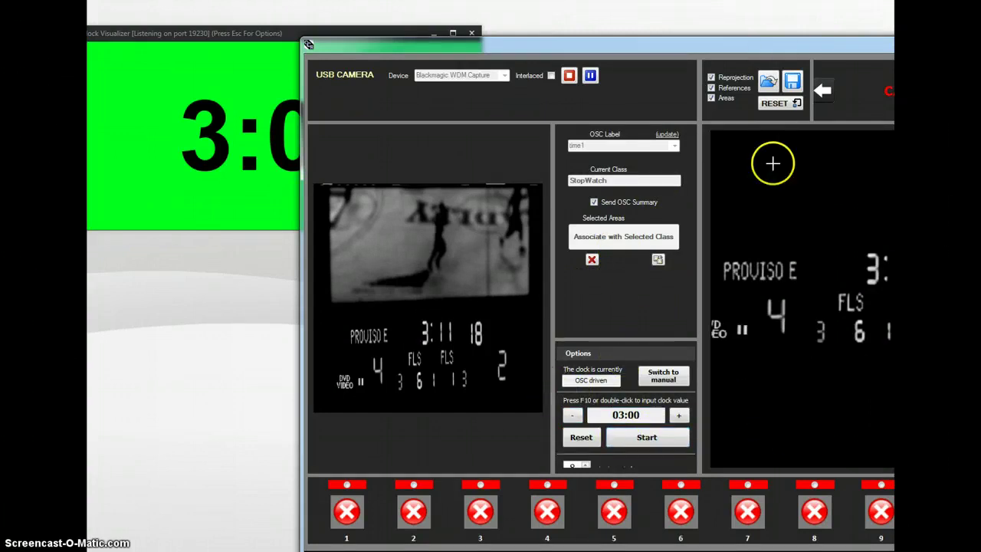
drag(774, 47, 599, 30)
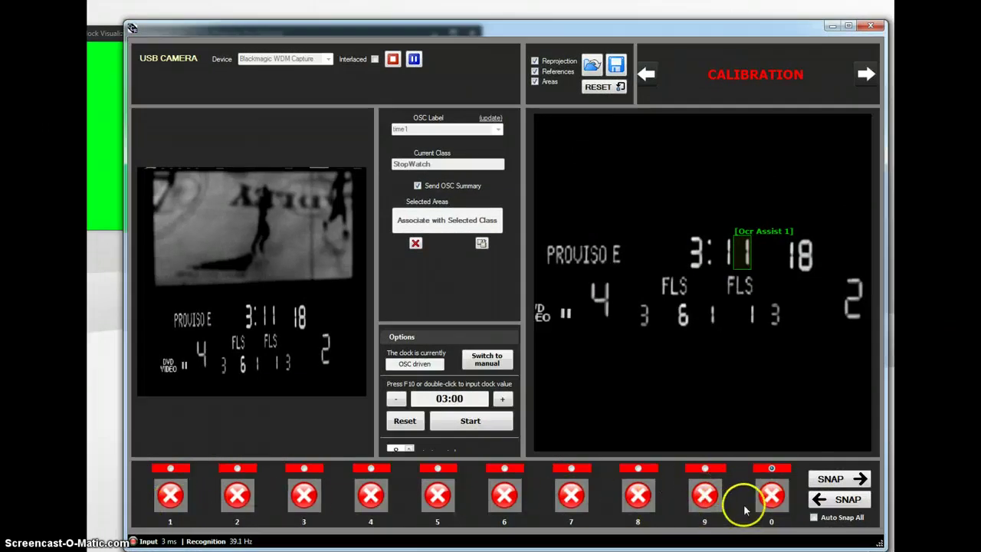
Step: Enable Auto Snap All and capture new reference images for all ten digits from the running seconds digit
click(815, 518)
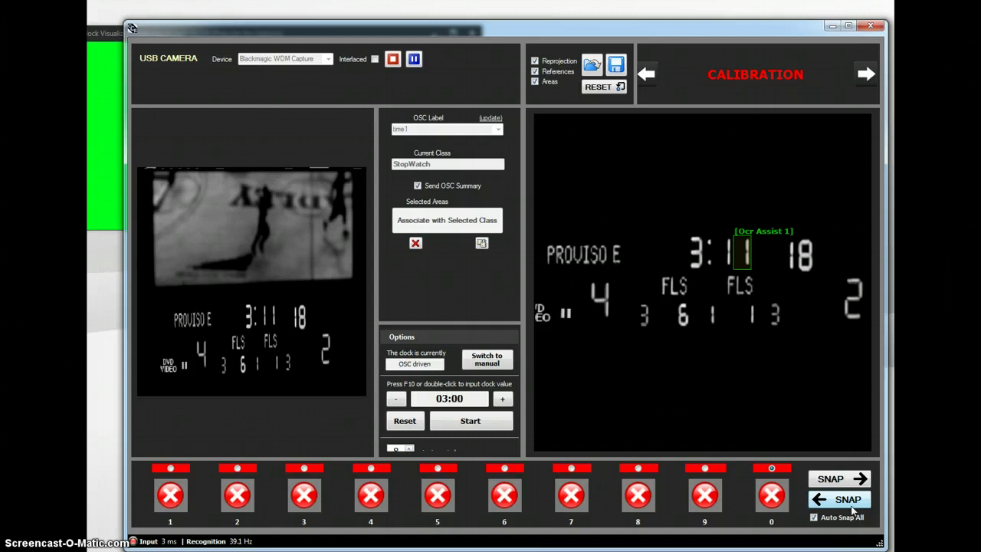
click(844, 504)
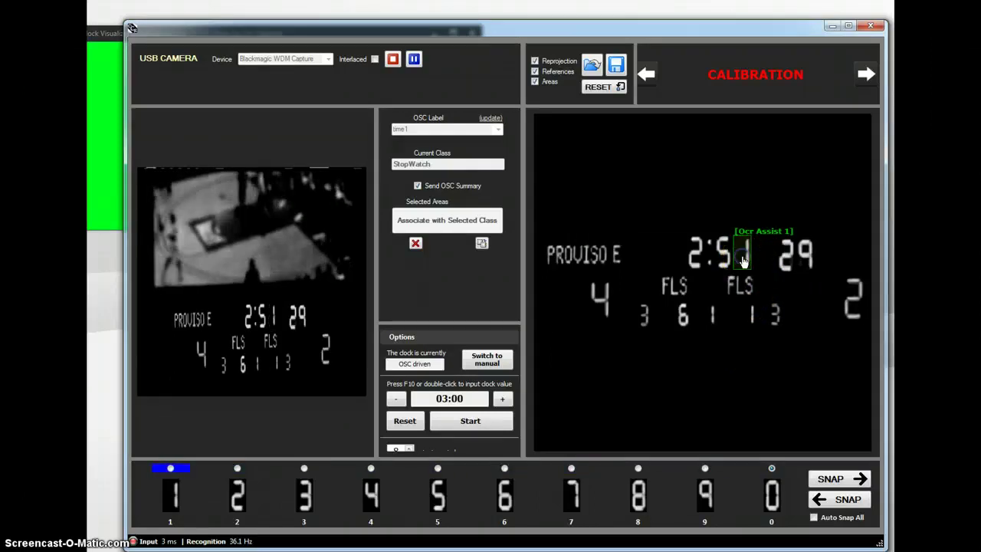
Step: Duplicate the recognition area and place the copy over the minutes digit of the projected game clock
click(477, 247)
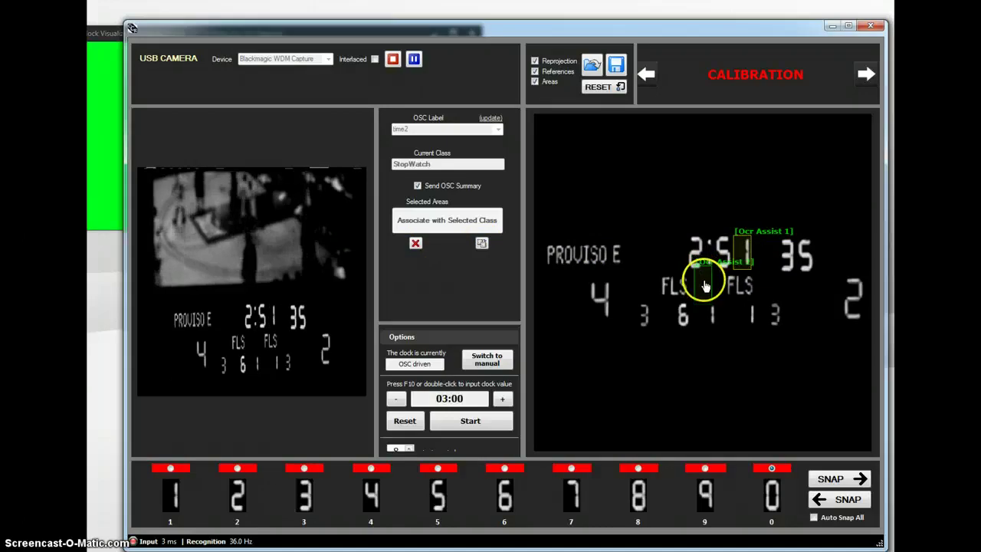
drag(705, 285, 694, 259)
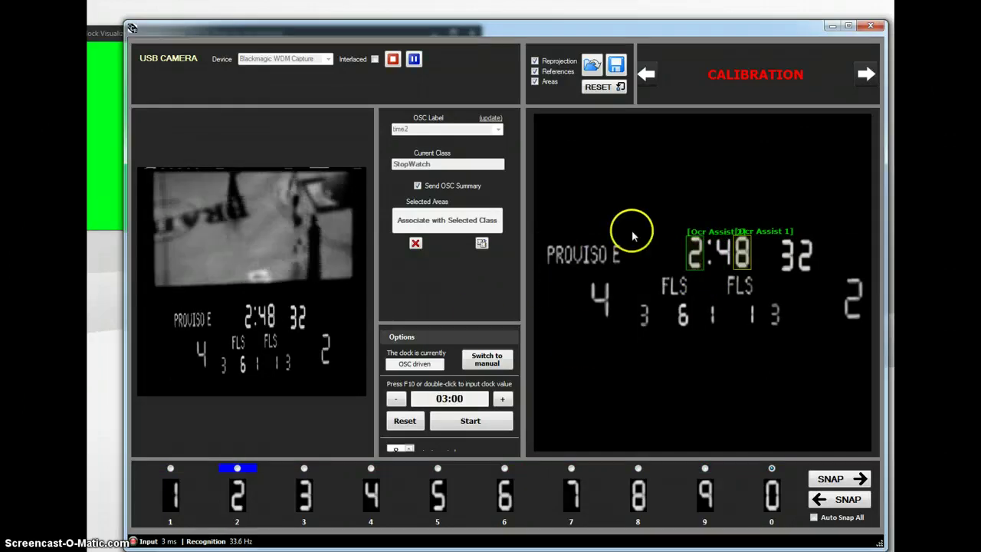
Step: Advance to the Live Detection stage and move the OCR window aside to uncover the Clock Visualizer
click(866, 76)
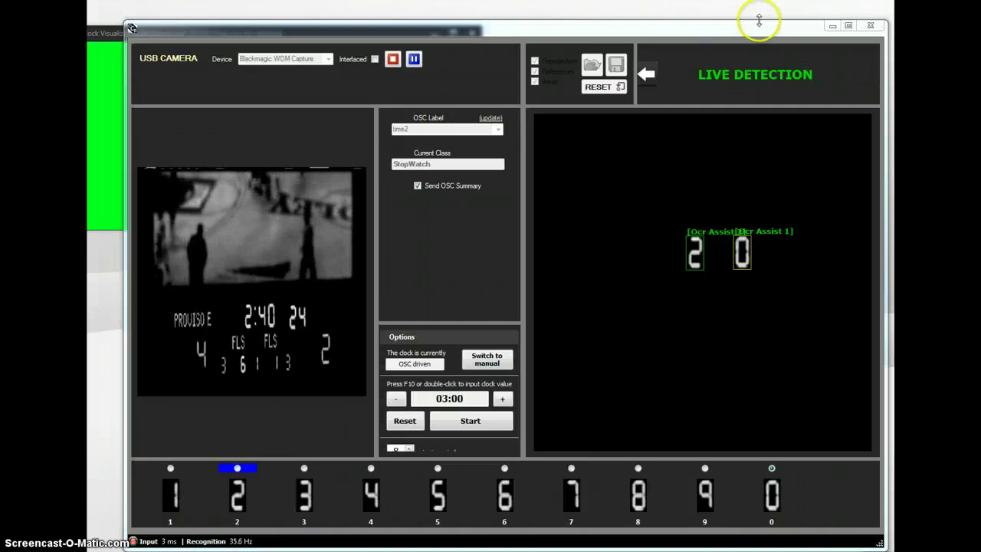
drag(677, 26, 800, 28)
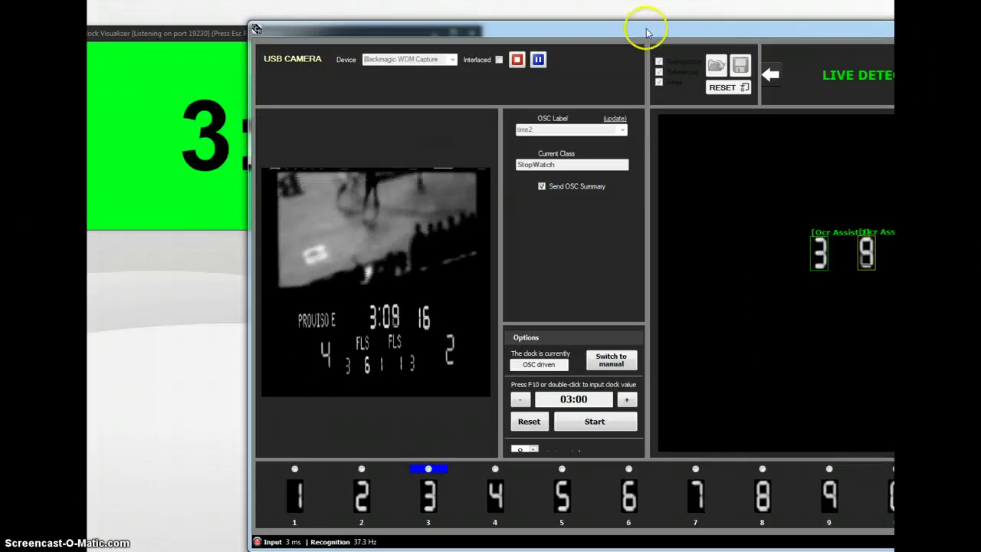
drag(654, 29, 738, 19)
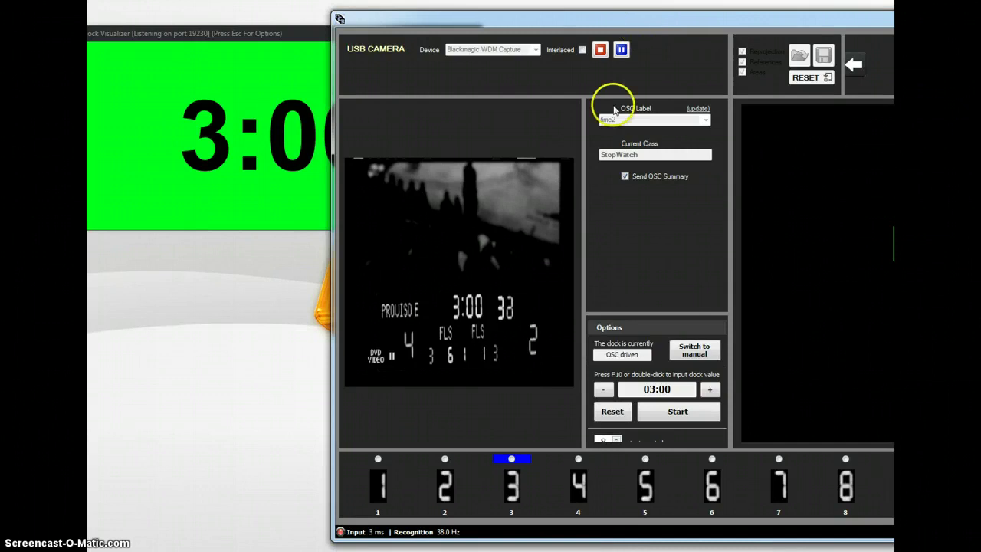
Step: Start the clock and adjust its value in one-second increments until it matches the scoreboard's 3:00
click(694, 412)
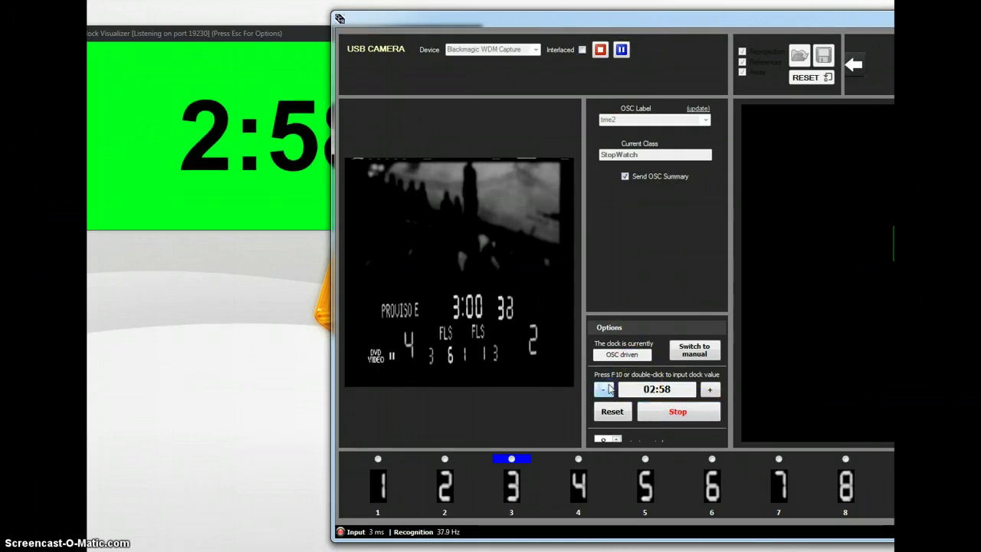
click(711, 389)
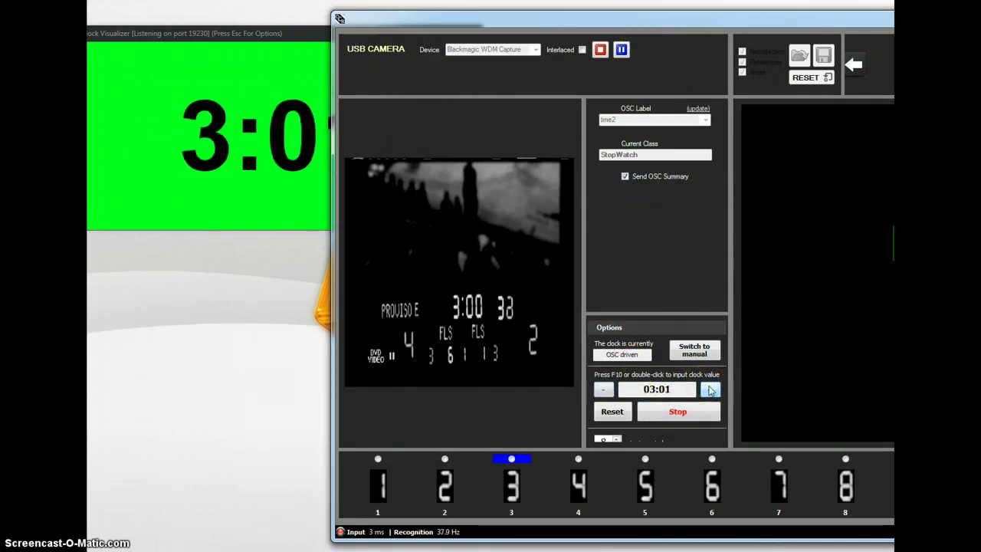
click(617, 389)
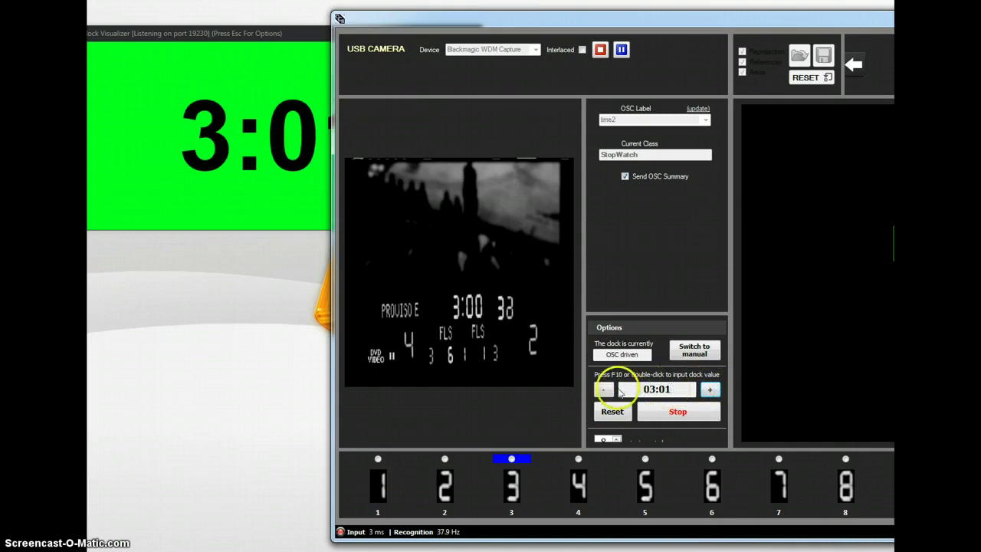
click(605, 389)
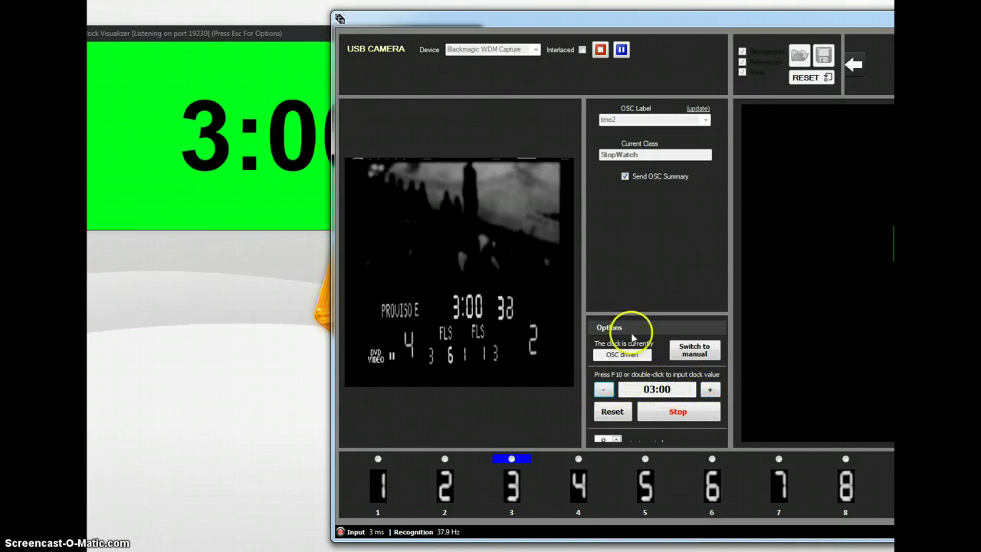
Step: Arrange the OCR window and the Clock Visualizer so the whole clock shows beside the live scoreboard feed
drag(648, 19, 690, 15)
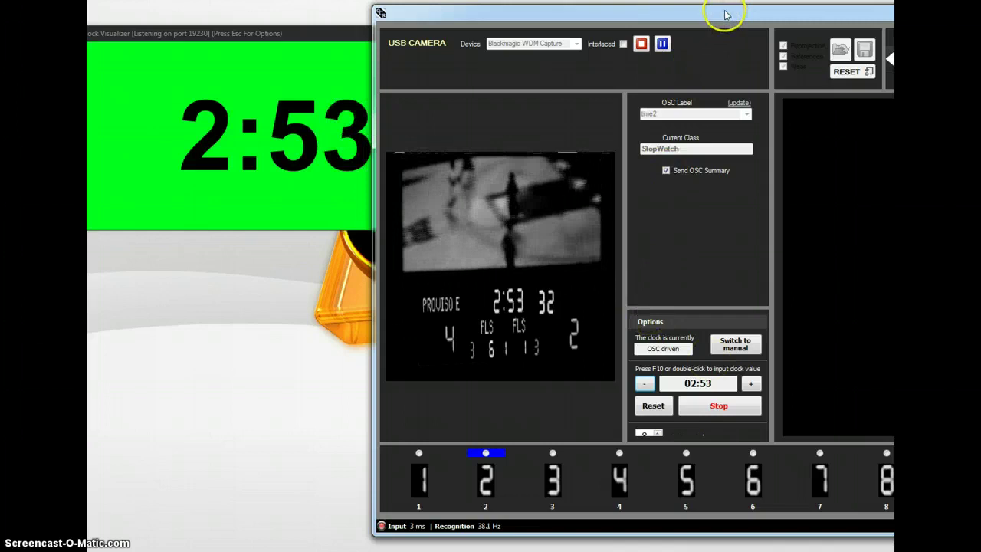
drag(722, 16, 741, 5)
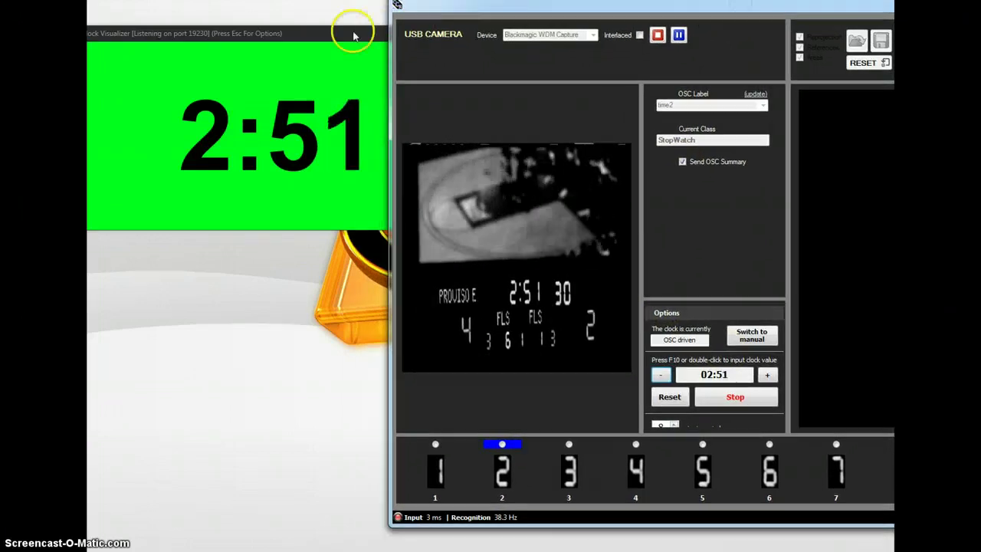
drag(329, 30, 324, 82)
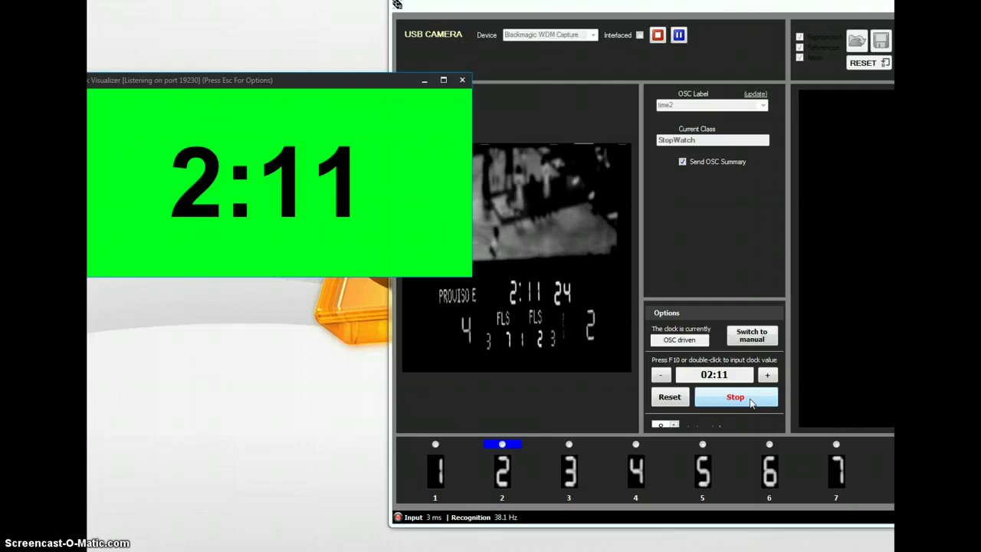
Step: Set the Clock Visualizer's font to the family listed right after BrowalliaUPC, and return to full window mode
key(Escape)
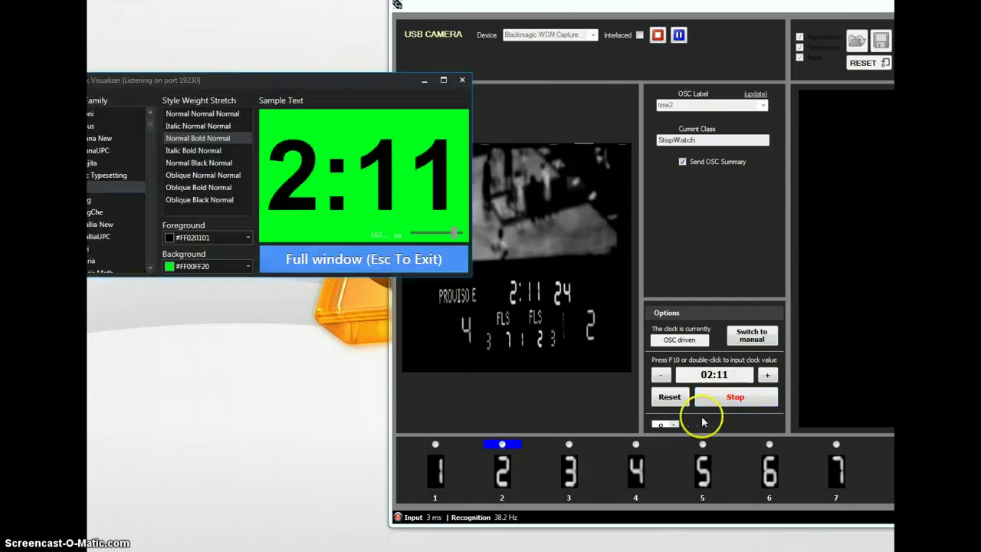
click(103, 247)
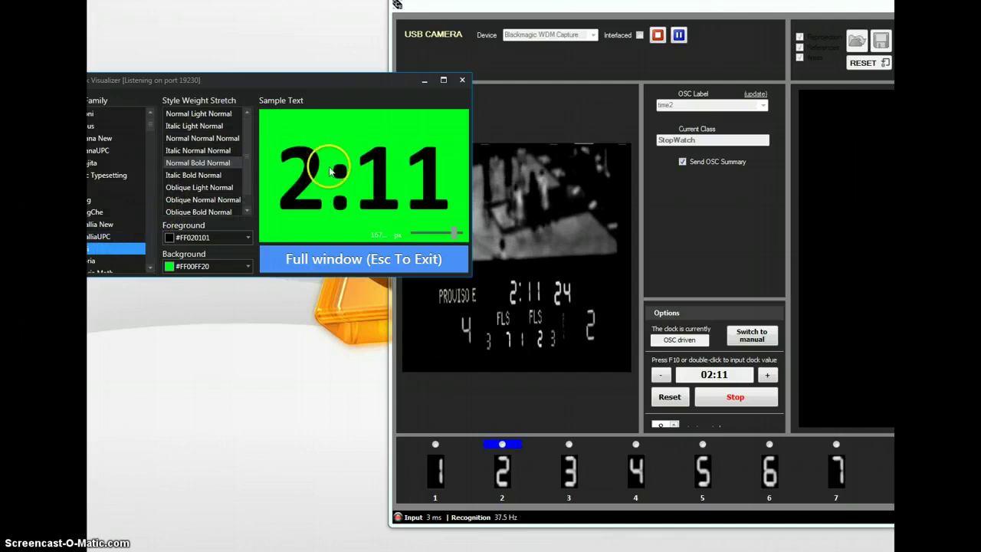
click(376, 259)
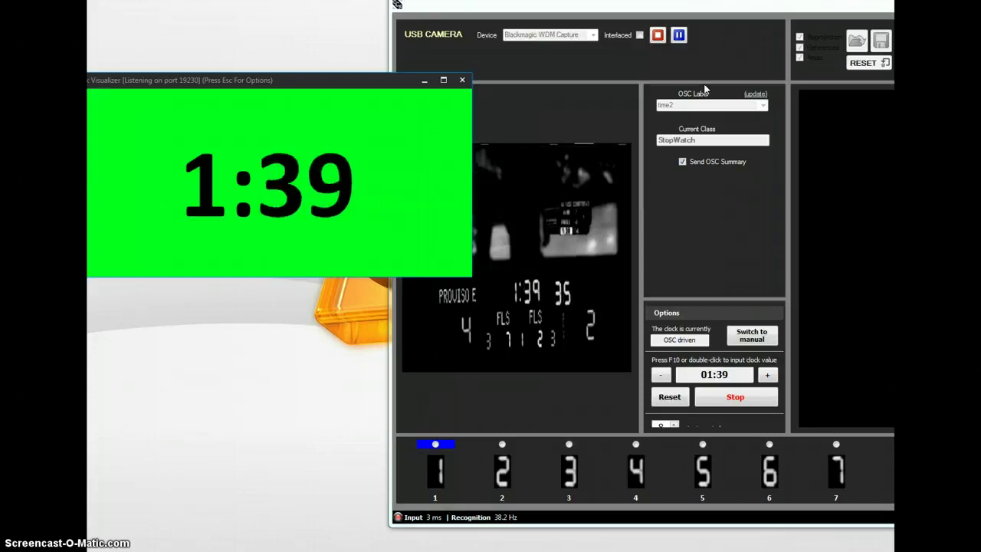
Step: Bring the live detection areas and the Clock Visualizer into view, and stop the clock once it reaches 0:00
drag(686, 7, 523, 34)
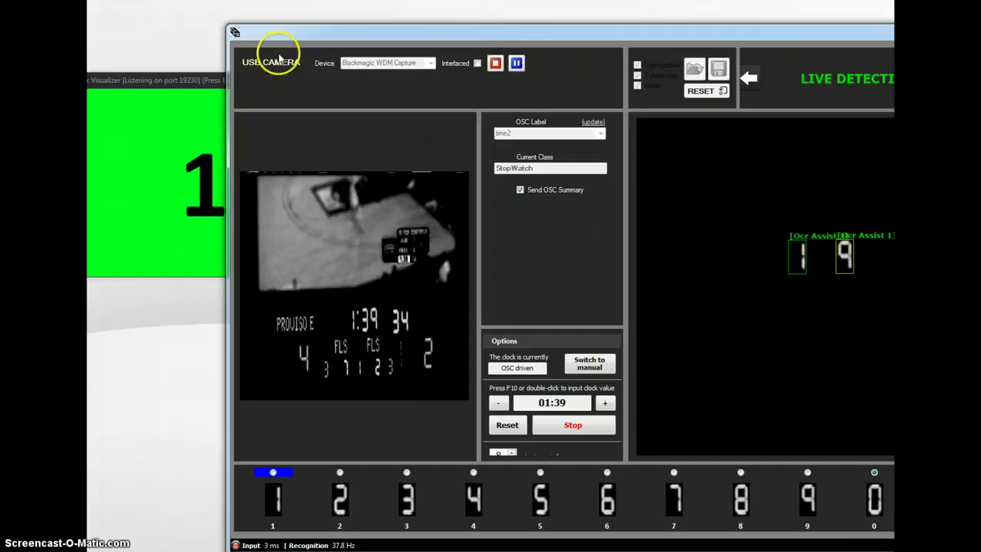
click(202, 79)
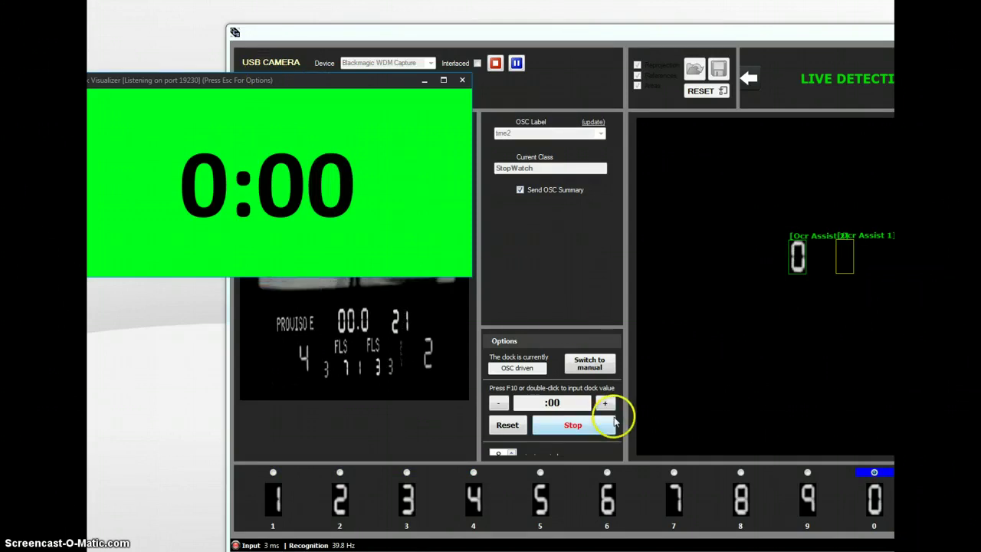
click(613, 421)
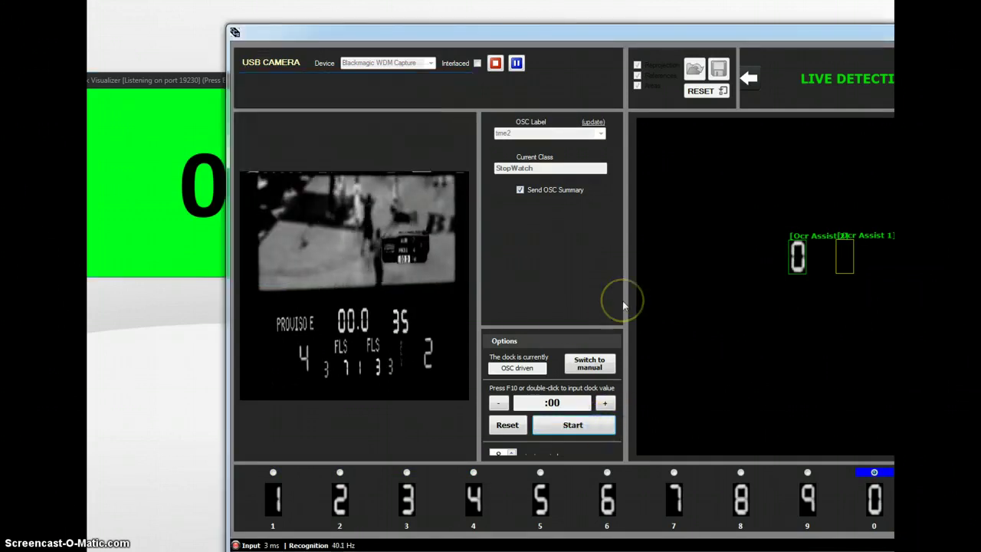